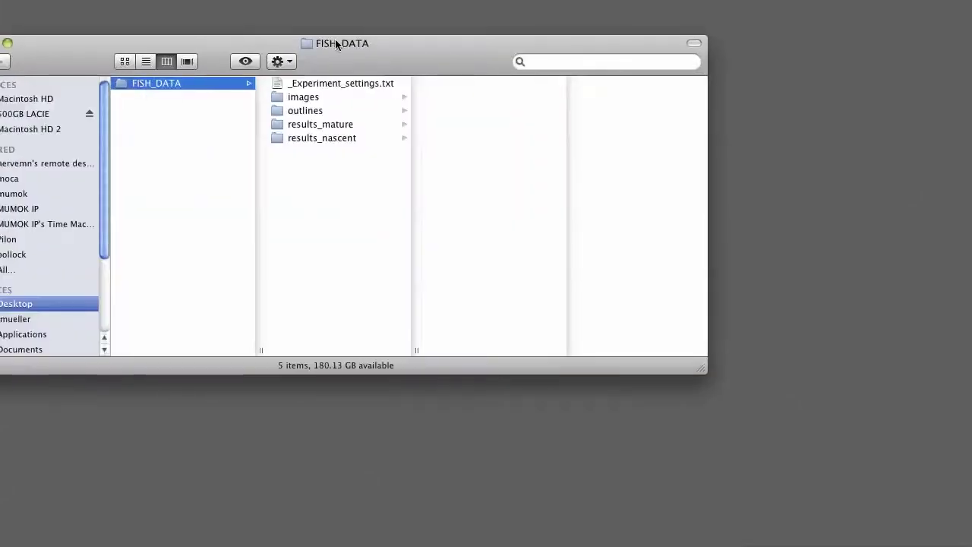
Open the outlines folder under images in FISH_DATA, then move the Finder window aside
left_click_drag(337, 37, 552, 96)
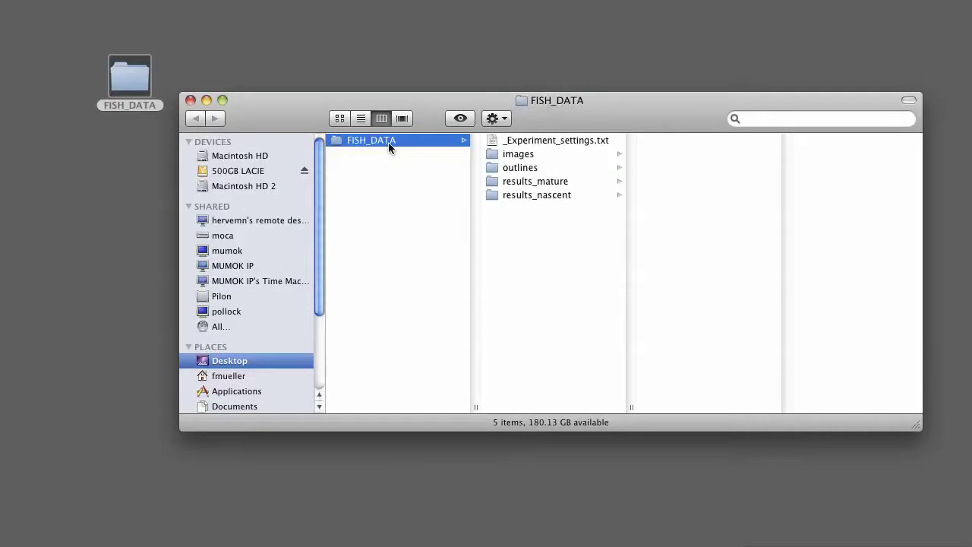
left_click(522, 155)
left_click(521, 167)
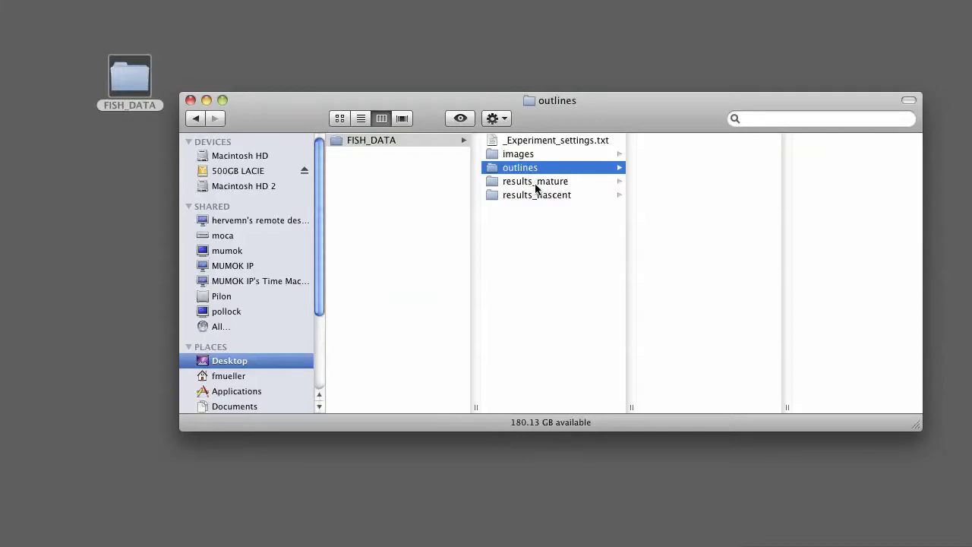
left_click_drag(554, 101, 714, 149)
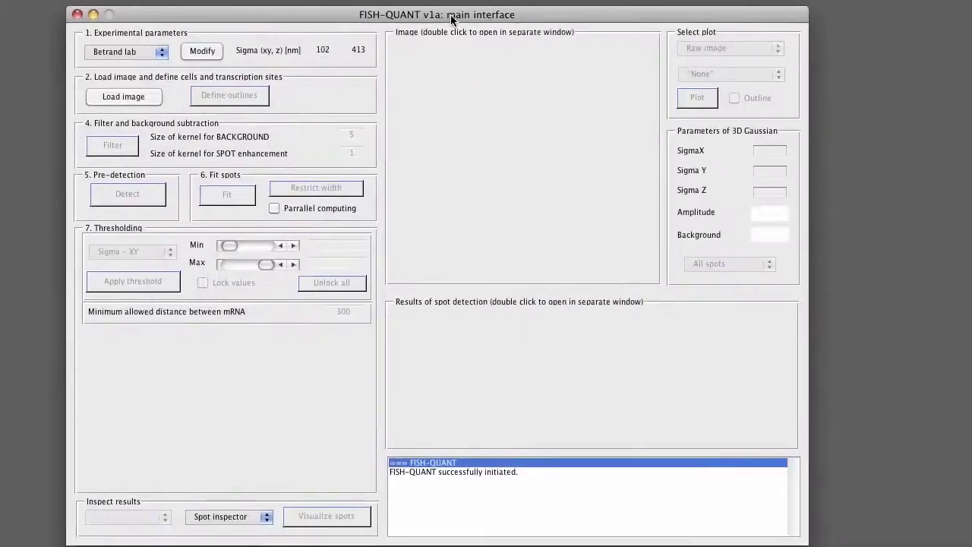
Position the FISH-QUANT v1a main interface window on screen
left_click_drag(406, 17, 456, 140)
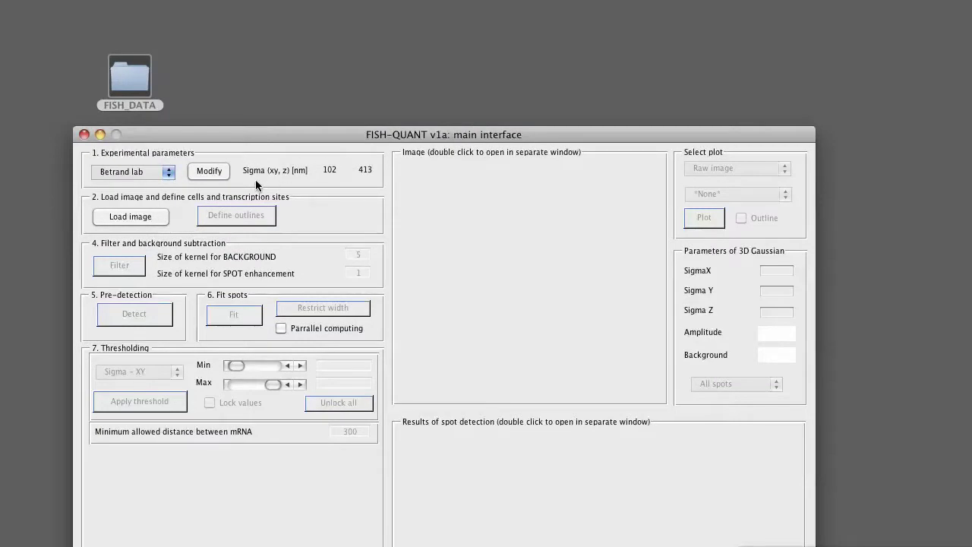
left_click_drag(282, 137, 261, 168)
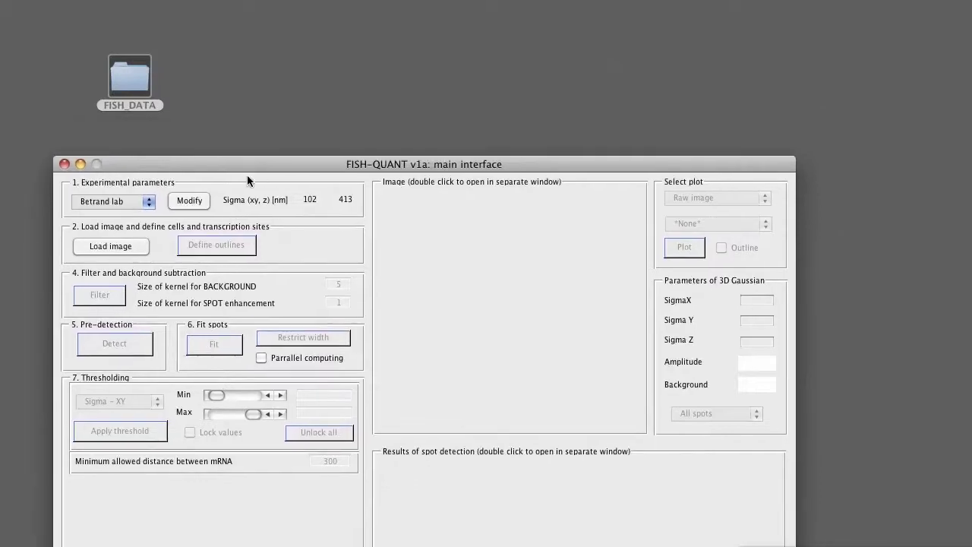
Open the experimental parameters alongside _Experiment_settings.txt from FISH_DATA for reference
left_click(190, 200)
left_click_drag(436, 265, 195, 185)
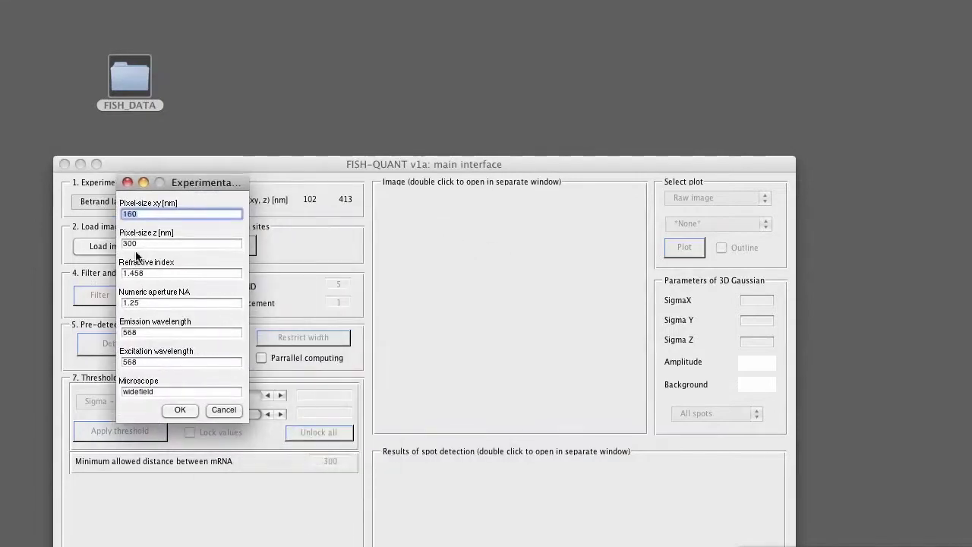
double_click(138, 88)
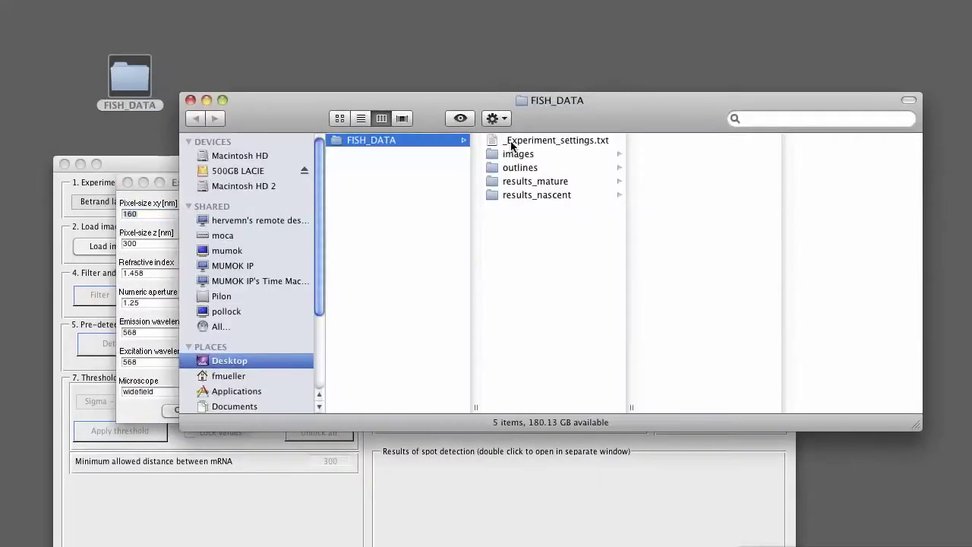
left_click(520, 145)
left_click_drag(503, 109, 971, 89)
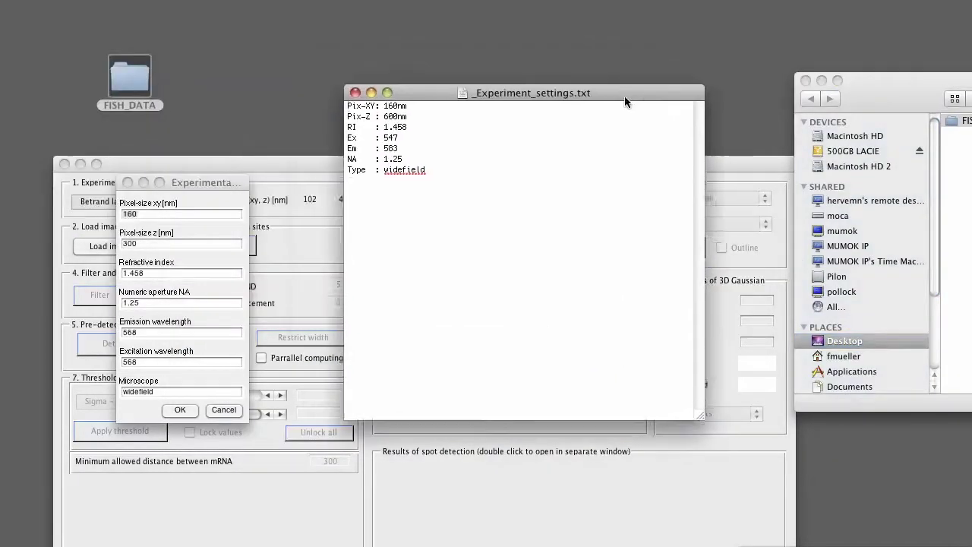
Set z pixel size to 600, emission to 583 and excitation to 547, then apply
left_click(141, 245)
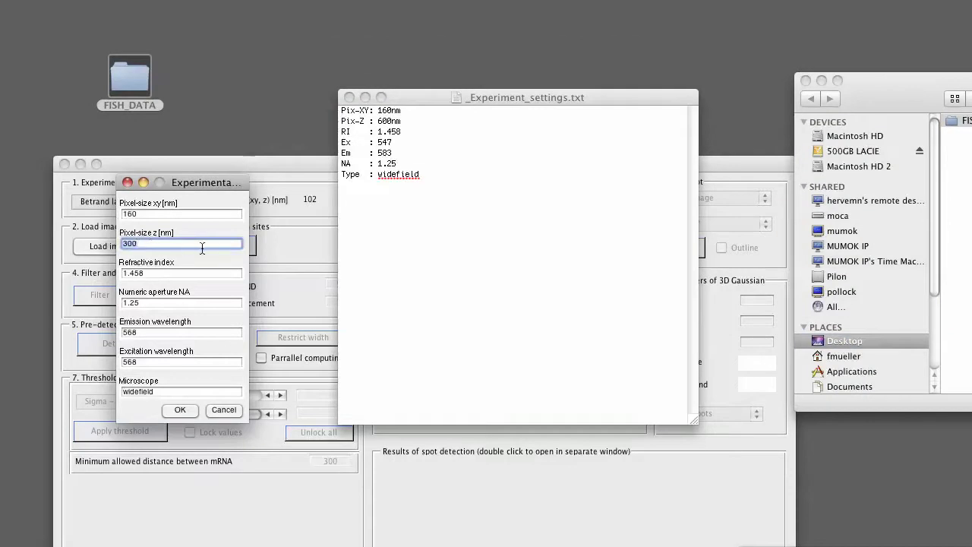
type("600")
double_click(146, 332)
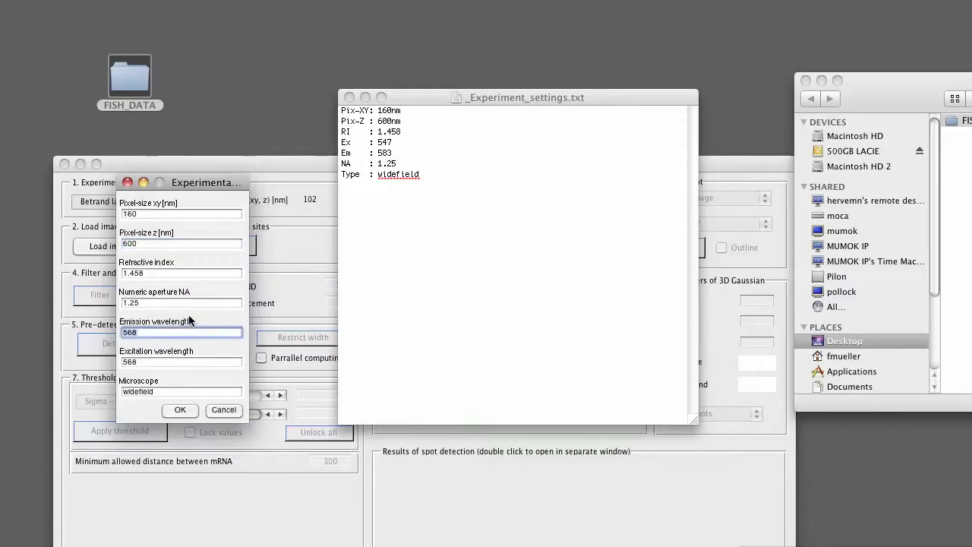
type("583")
double_click(143, 361)
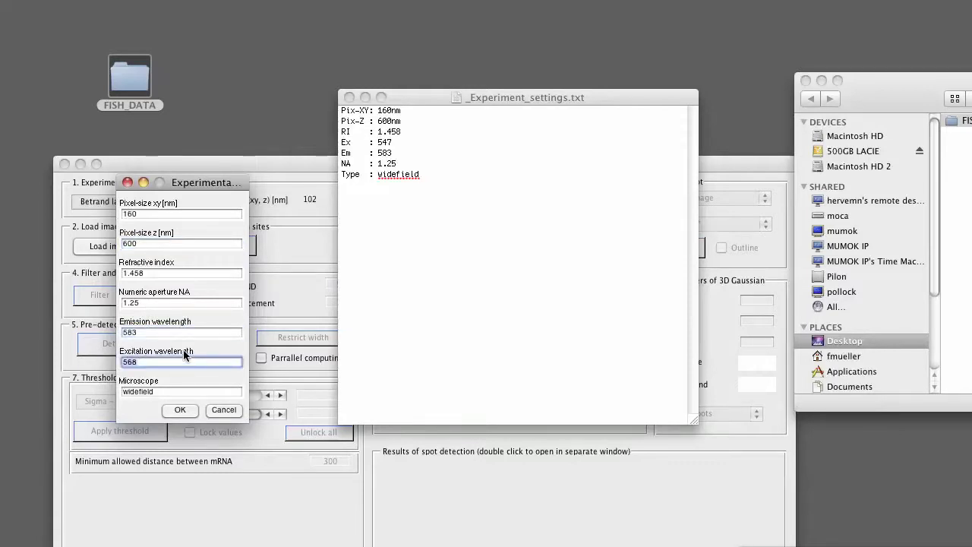
type("547.")
key("BackSpace")
left_click(180, 410)
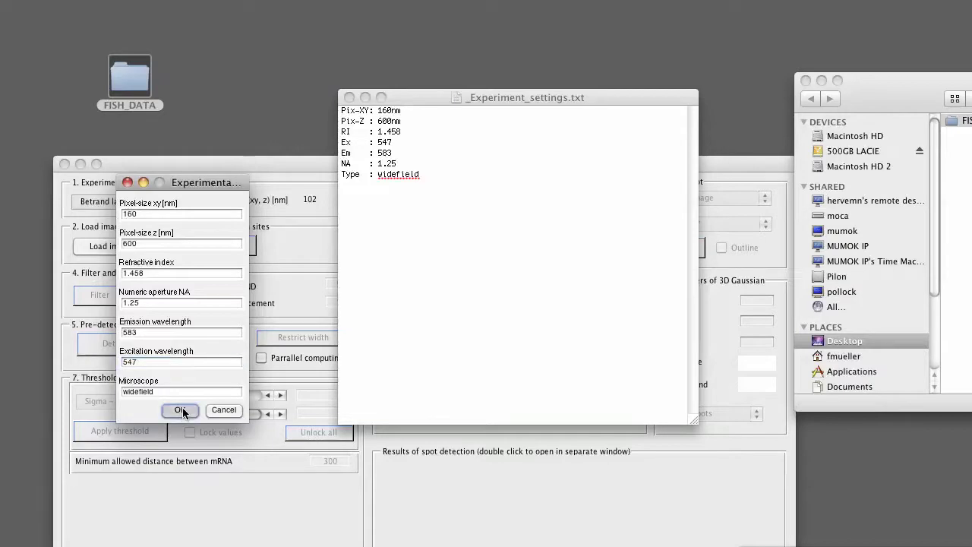
Close the settings file, discard previous results and load BGH_CY3_03.tif
left_click(348, 98)
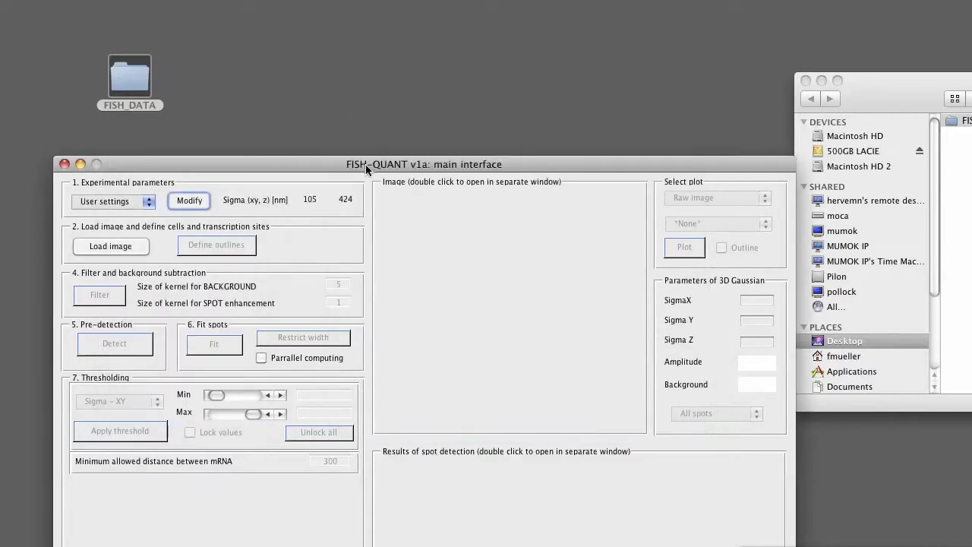
left_click_drag(366, 164, 370, 28)
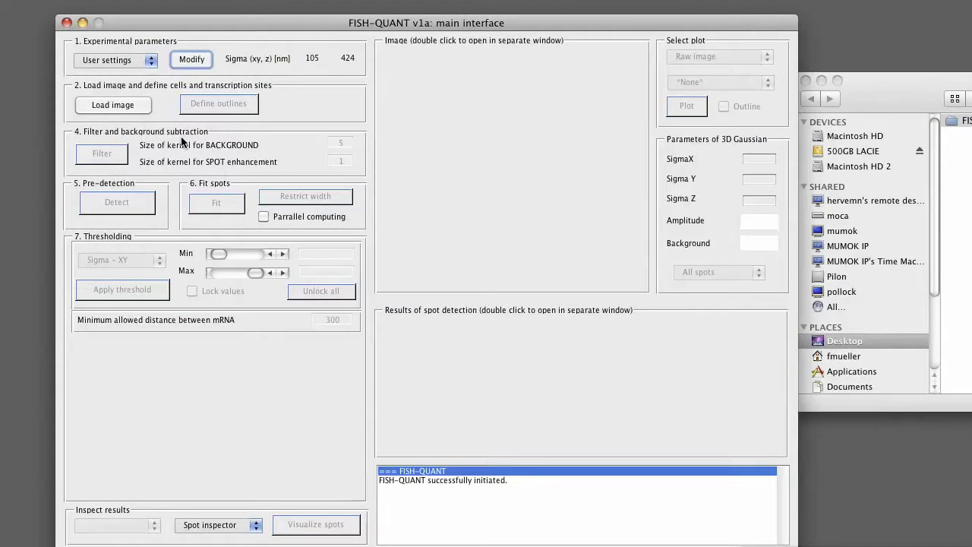
left_click(114, 105)
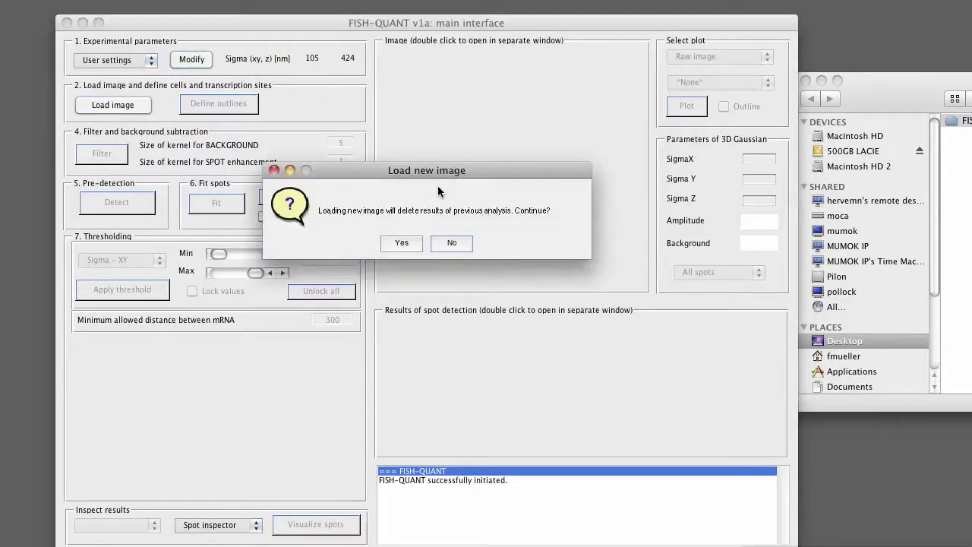
left_click(402, 243)
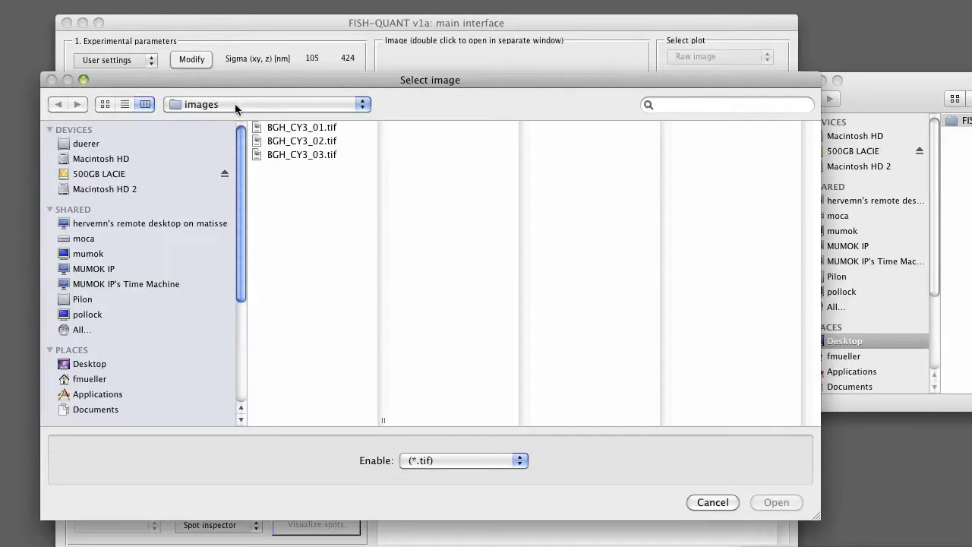
double_click(292, 152)
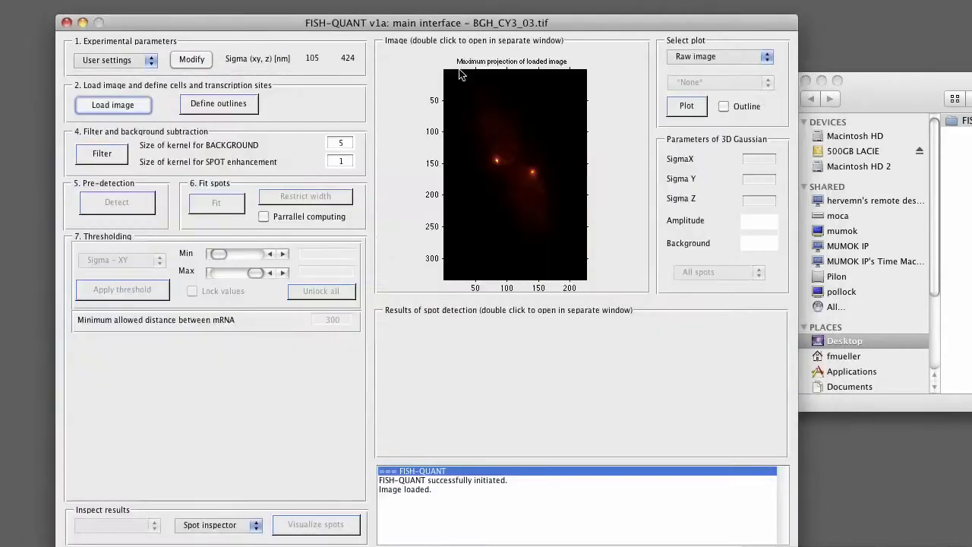
left_click_drag(456, 29, 452, 68)
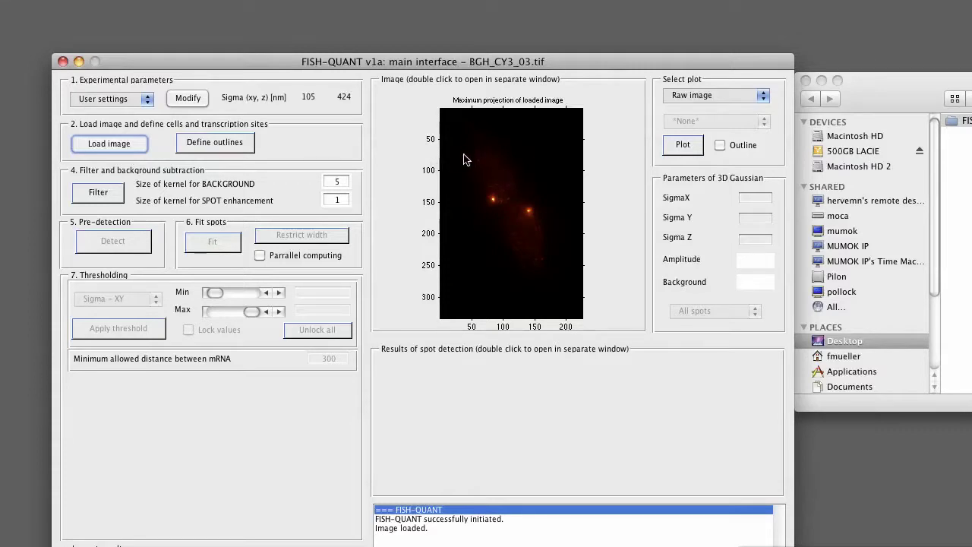
Open the outline designer and position it so the image tools and contrast panels show
left_click(236, 146)
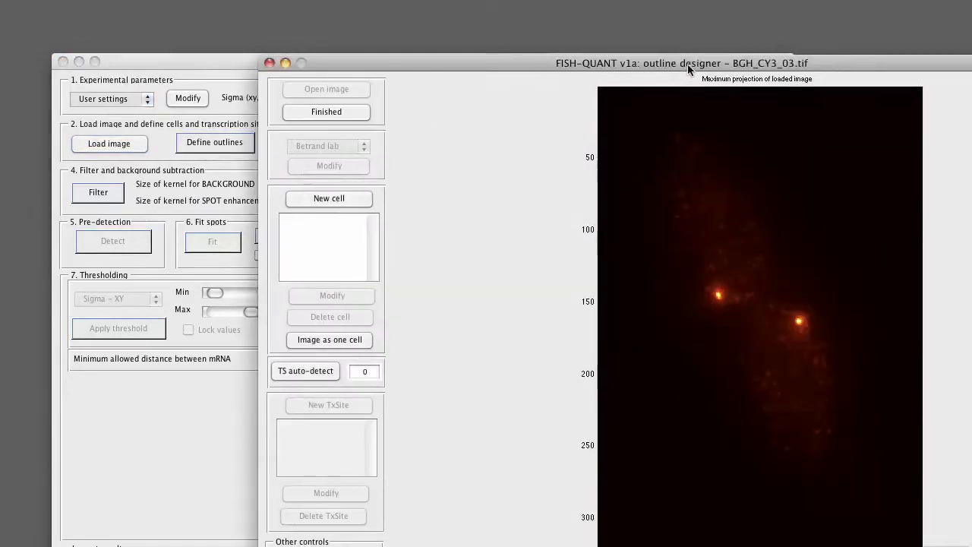
left_click_drag(687, 64, 473, 44)
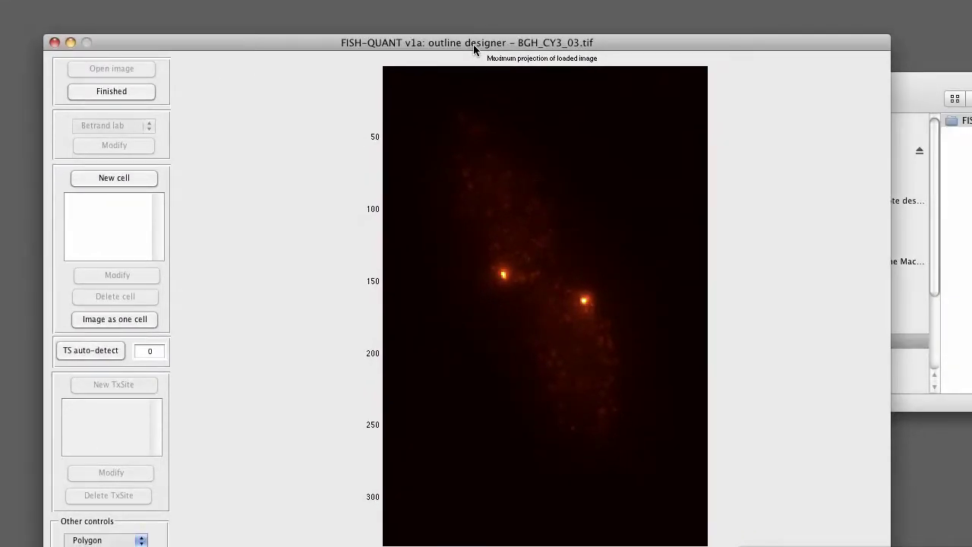
mouse_move(473, 44)
left_mouse_down()
mouse_move(474, 0)
mouse_move(484, 28)
left_mouse_up()
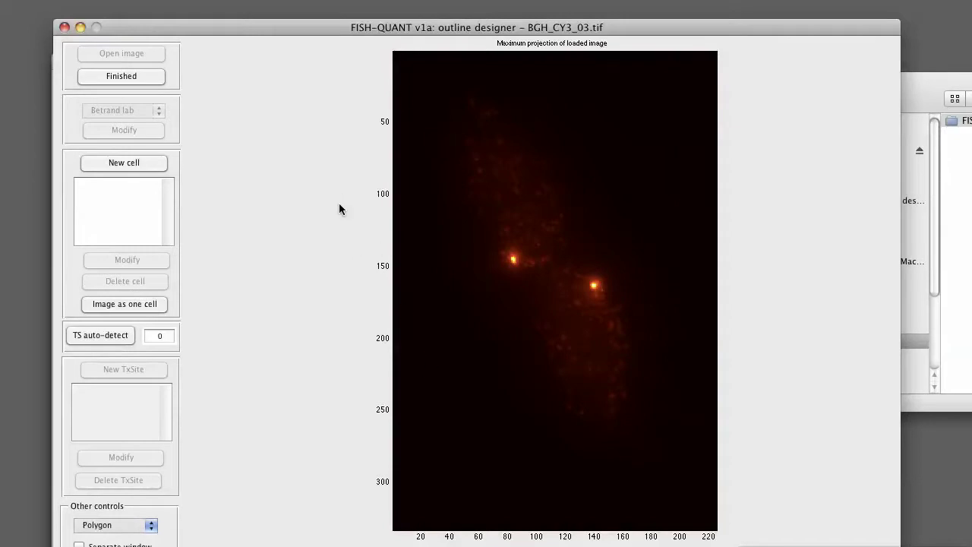
left_click_drag(381, 30, 383, 0)
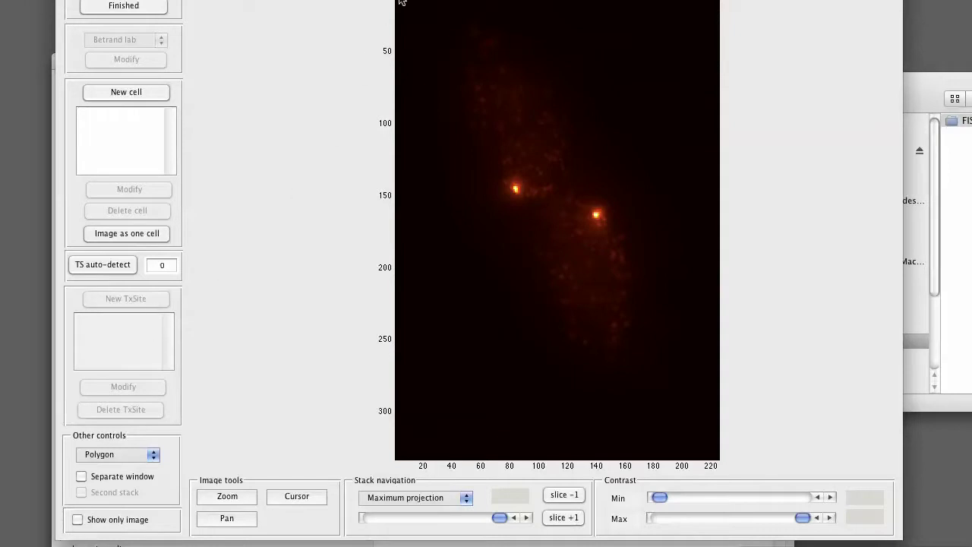
left_click_drag(402, 0, 405, 0)
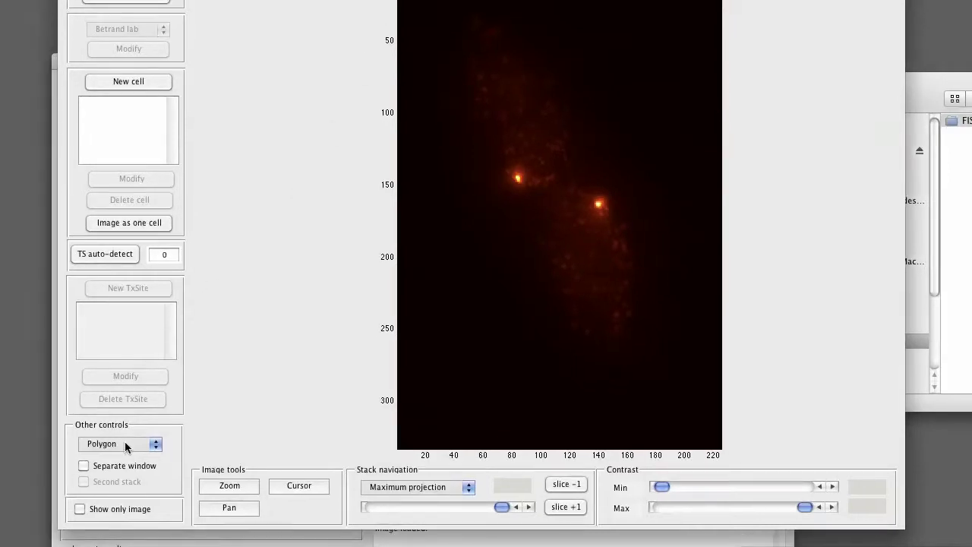
left_click(154, 447)
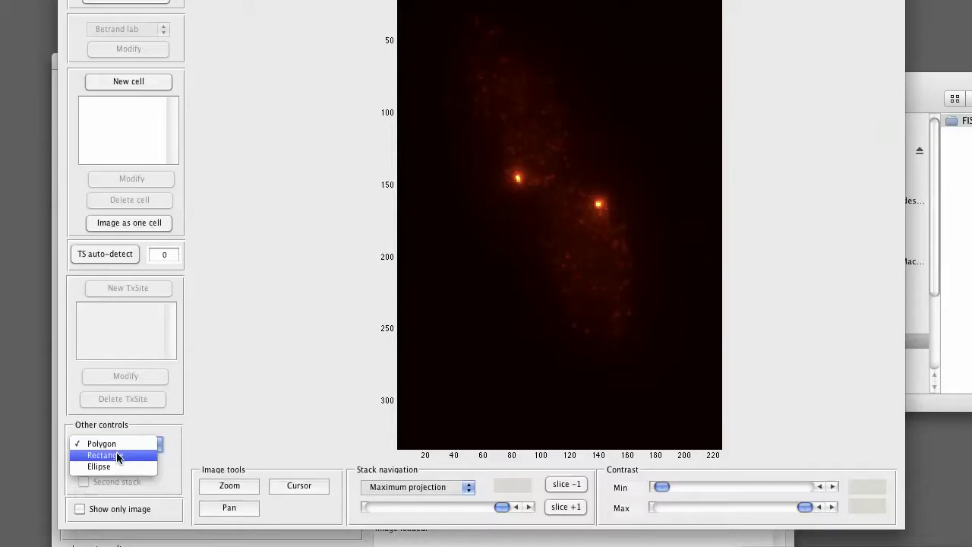
left_click(121, 443)
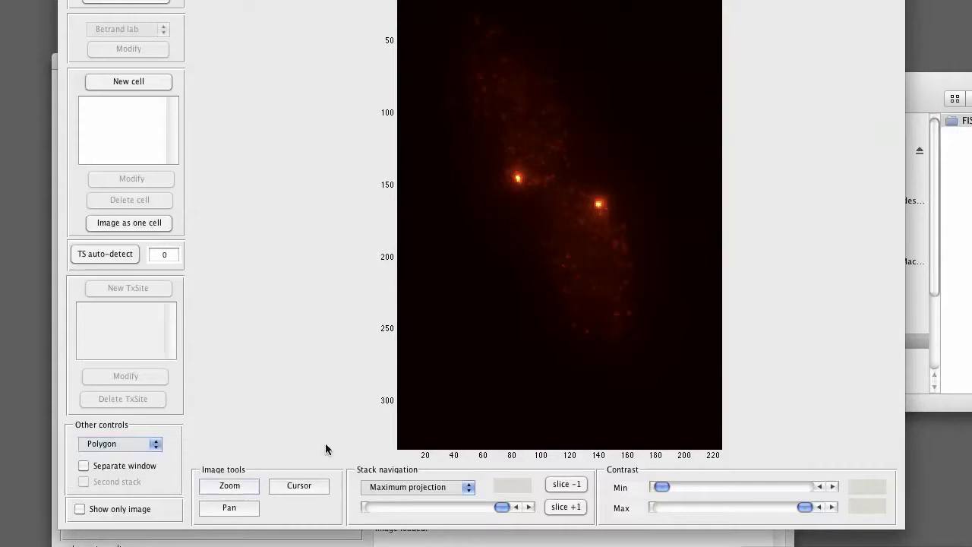
left_click(576, 221)
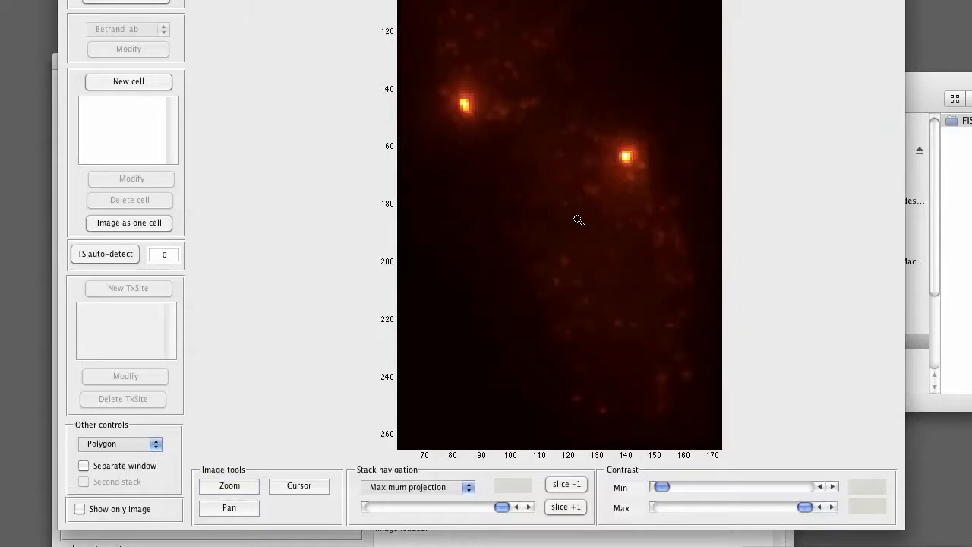
left_click(598, 203)
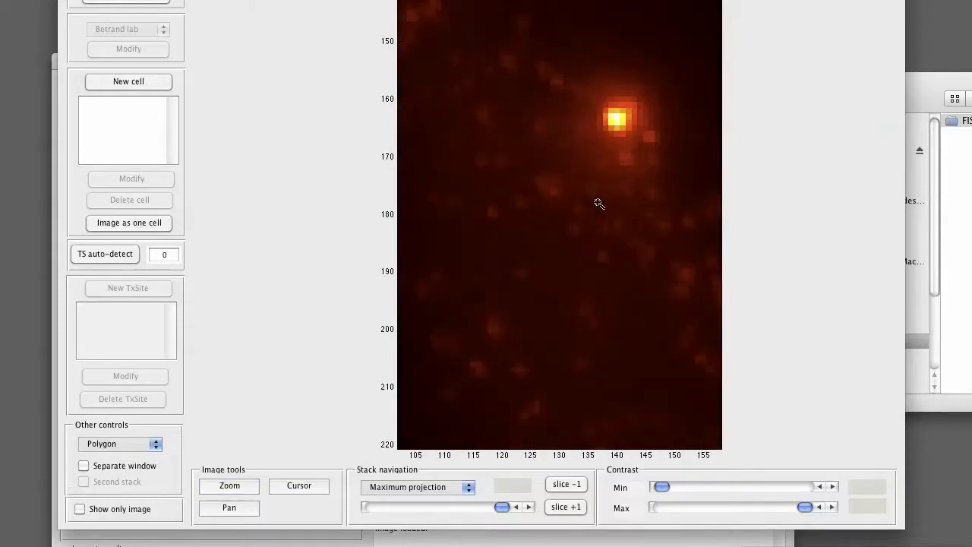
left_click(598, 203, "shift")
left_click(599, 203, "shift")
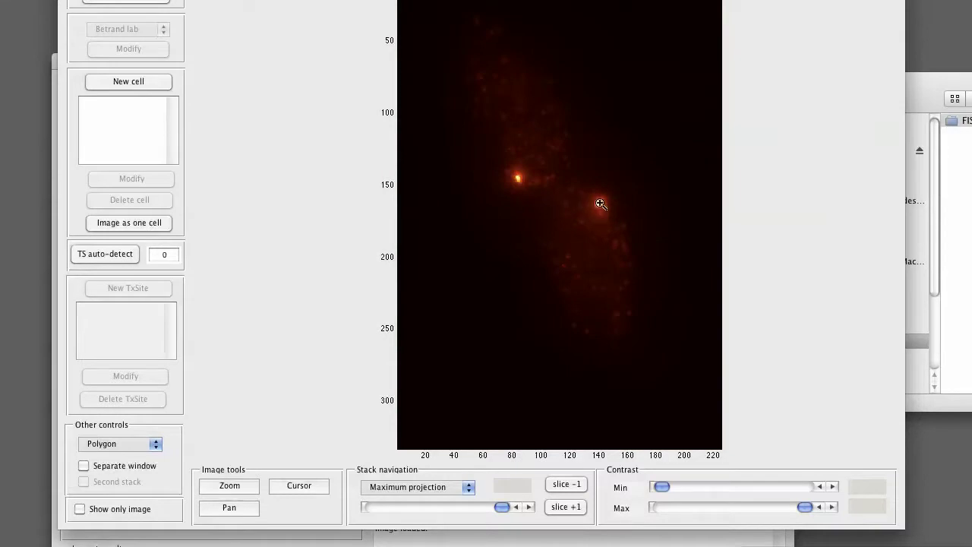
left_click(601, 203)
left_click(567, 214)
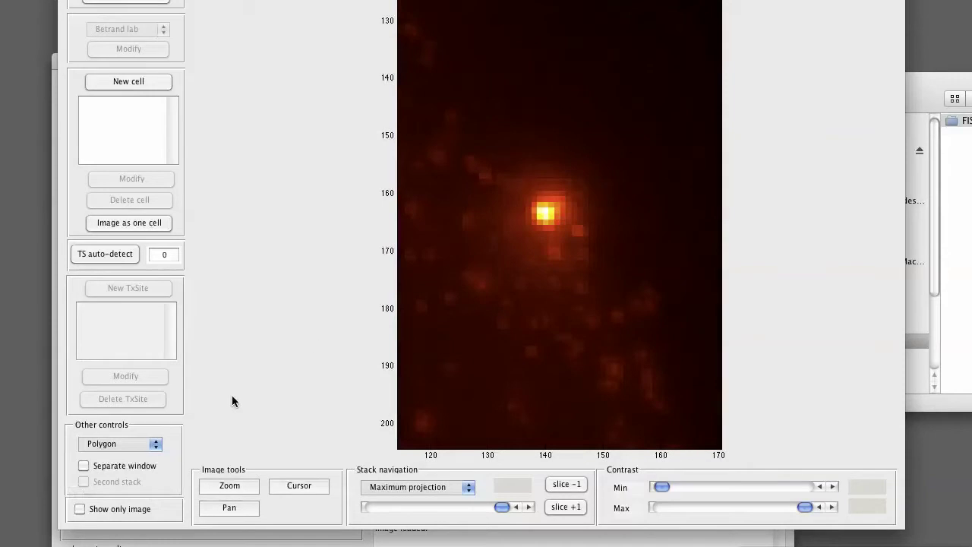
left_click(237, 507)
left_click_drag(534, 206, 667, 266)
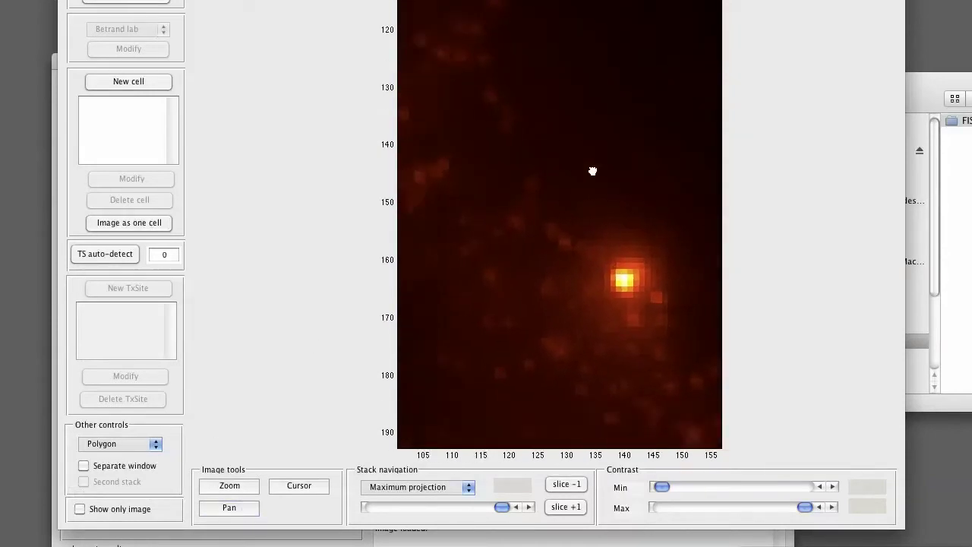
left_click_drag(512, 256, 604, 148)
left_click(228, 491)
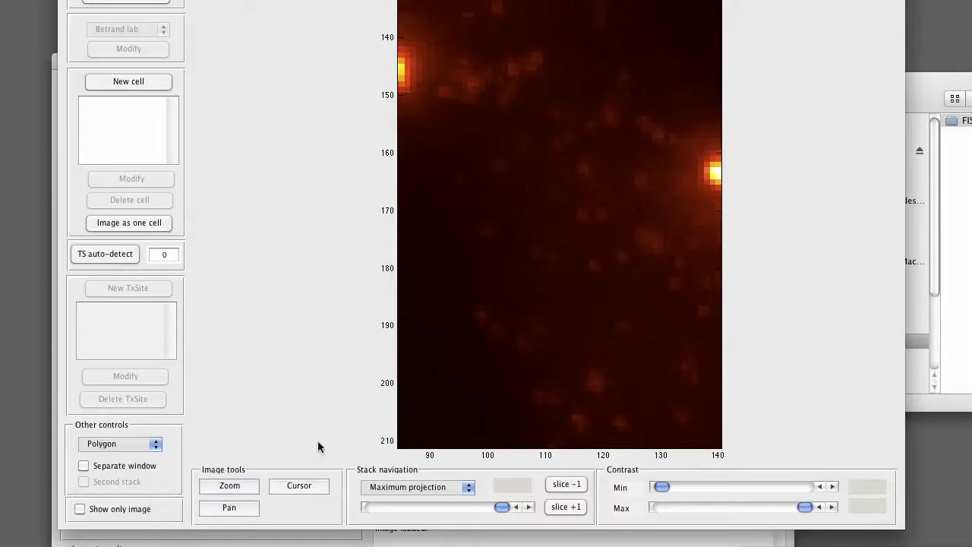
double_click(537, 241)
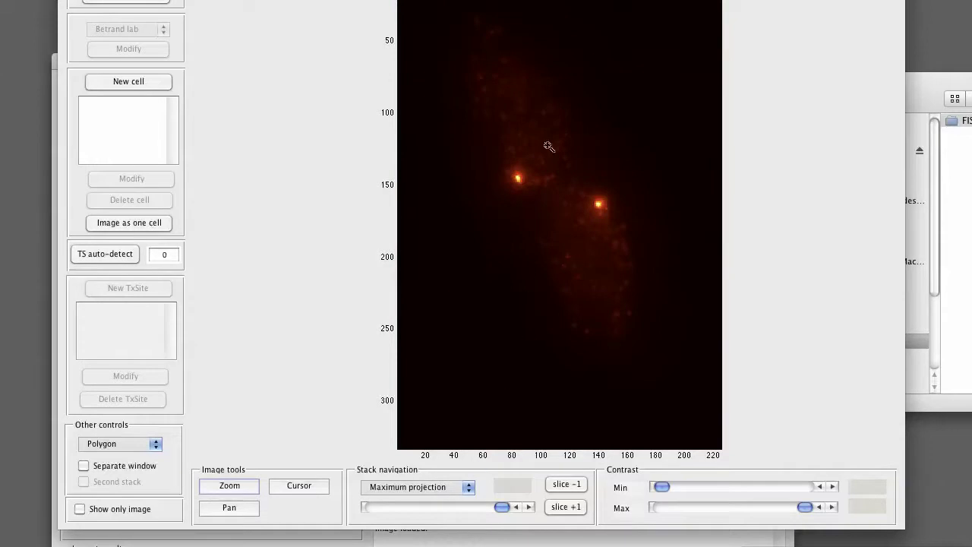
left_click(468, 491)
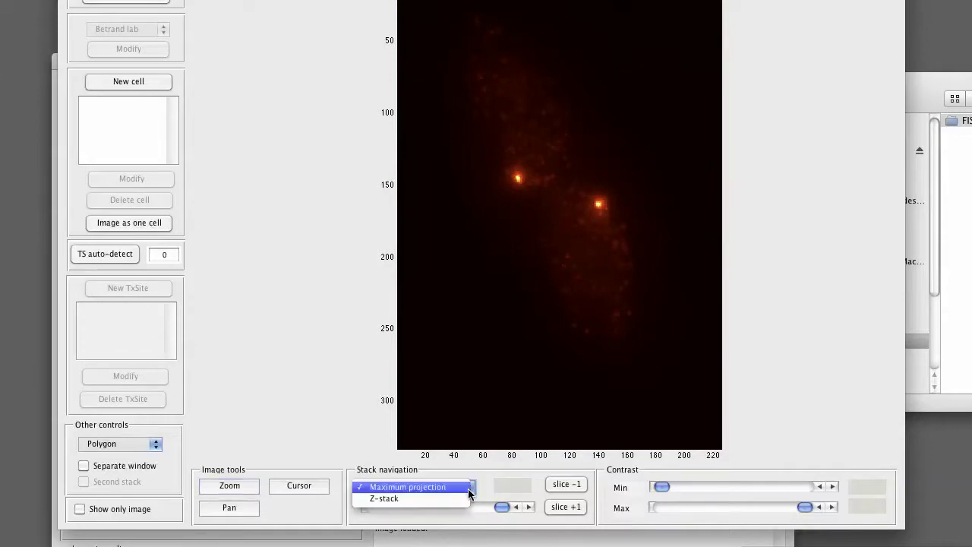
Switch Stack navigation to Z-stack and step through the slices of BGH_CY3_03.tif
left_click(426, 498)
left_click(562, 507)
left_click(562, 507)
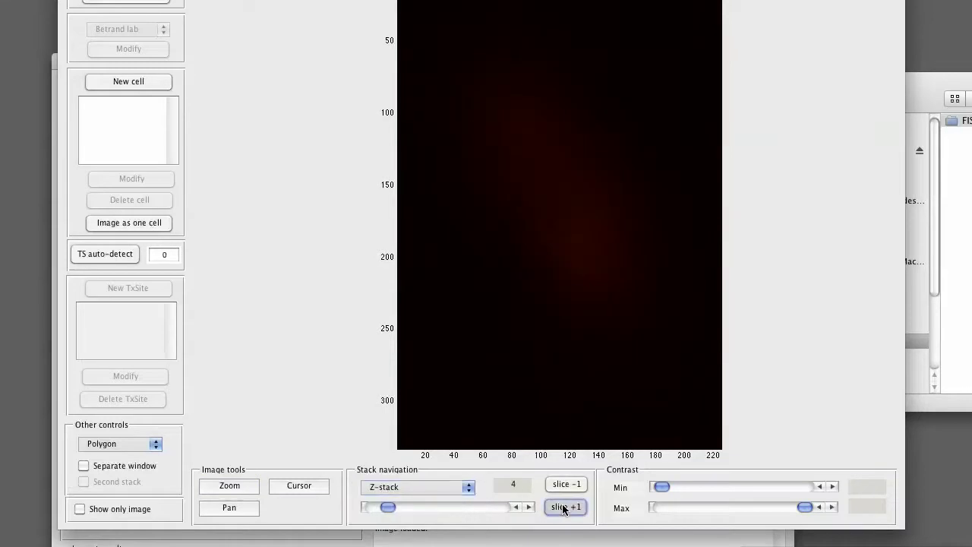
left_click(562, 507)
left_click(562, 507)
left_click(562, 507)
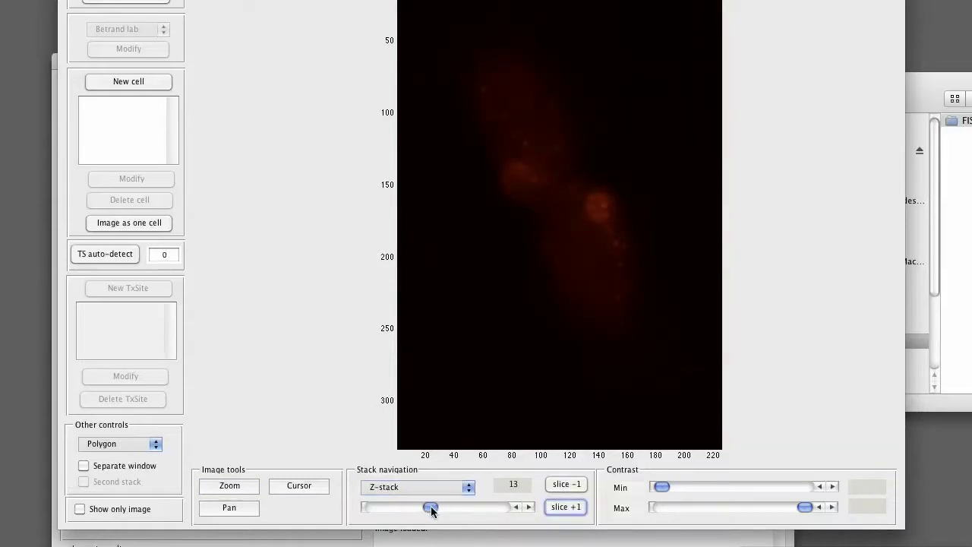
left_click_drag(430, 508, 370, 509)
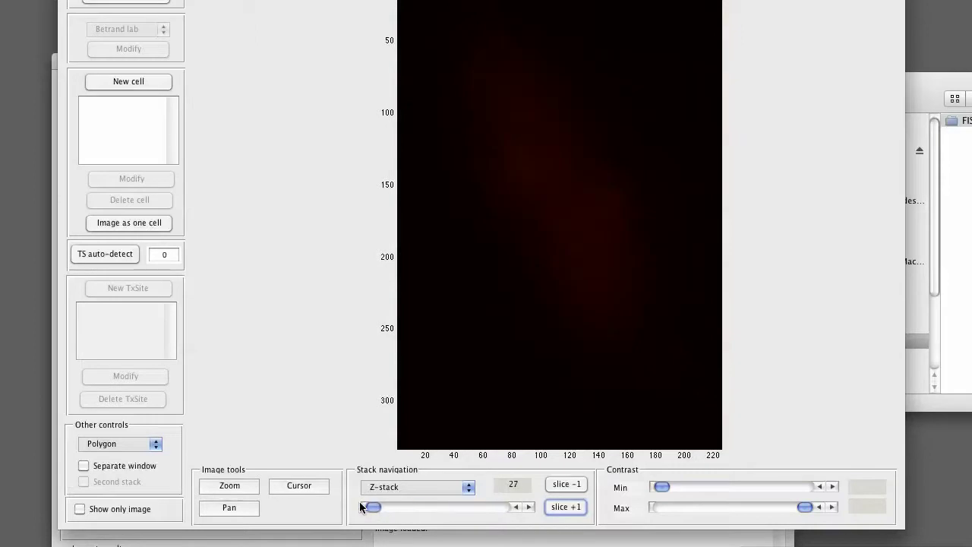
left_click(663, 486)
Return to Maximum projection and lower the contrast maximum to 114
left_click(466, 487)
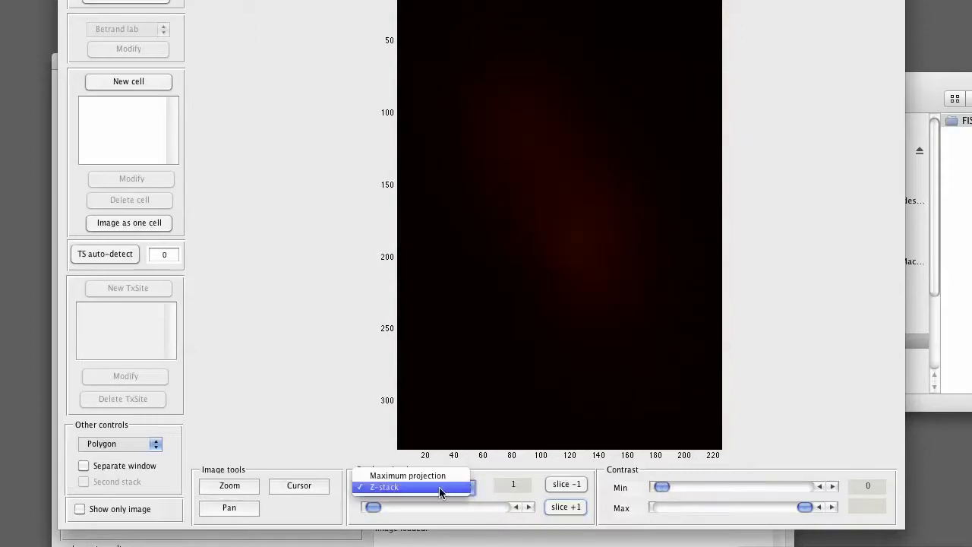
left_click(437, 475)
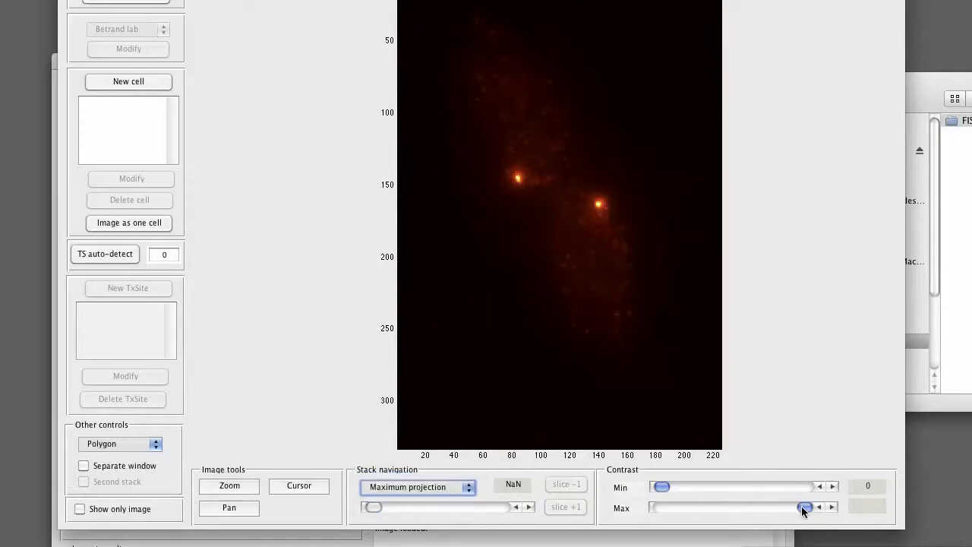
left_click_drag(805, 507, 722, 510)
mouse_move(663, 486)
left_mouse_down()
mouse_move(672, 490)
mouse_move(649, 492)
left_mouse_up()
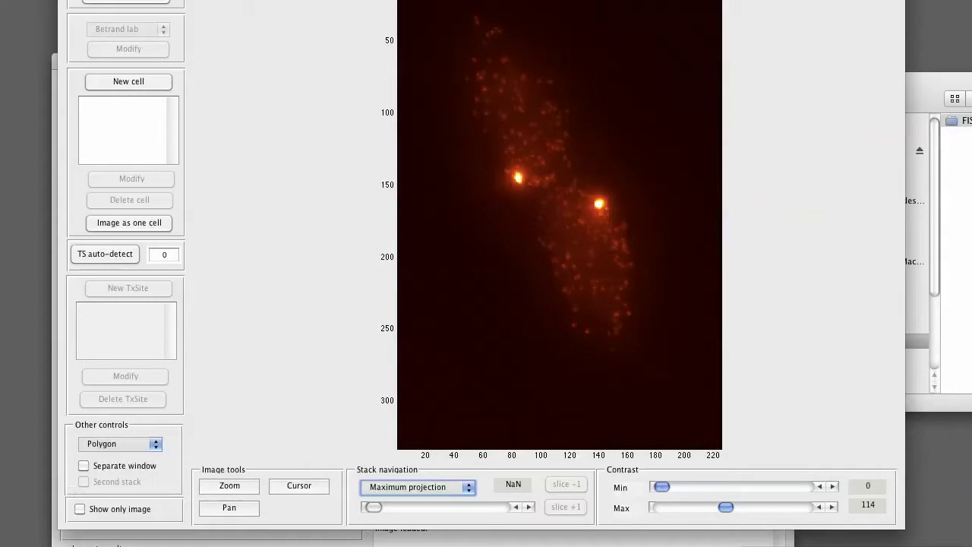
left_click_drag(449, 0, 450, 0)
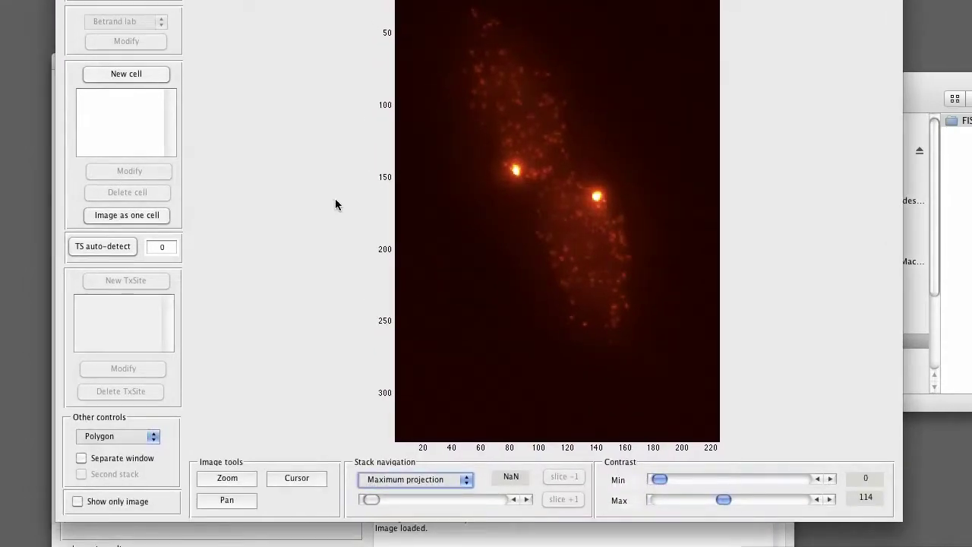
left_click_drag(450, 0, 404, 36)
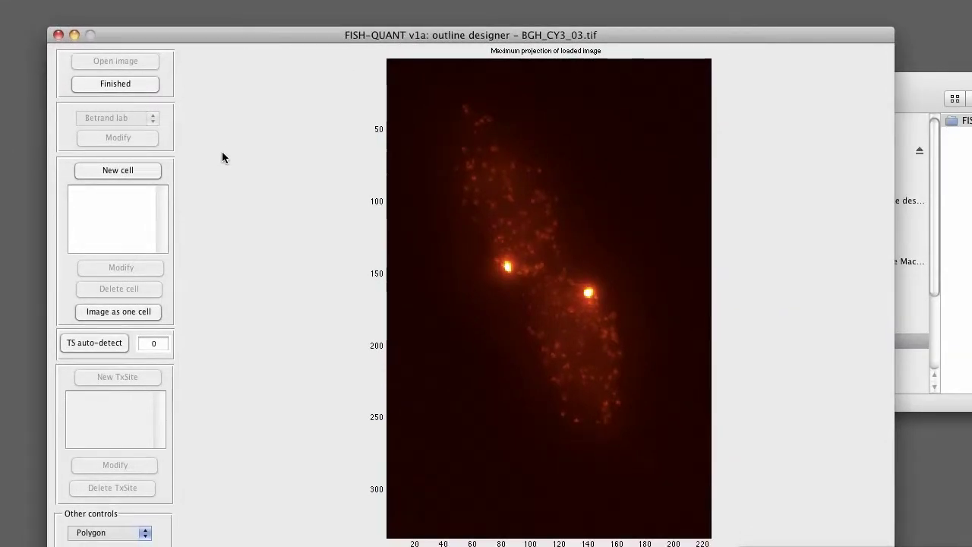
left_click_drag(317, 32, 325, 0)
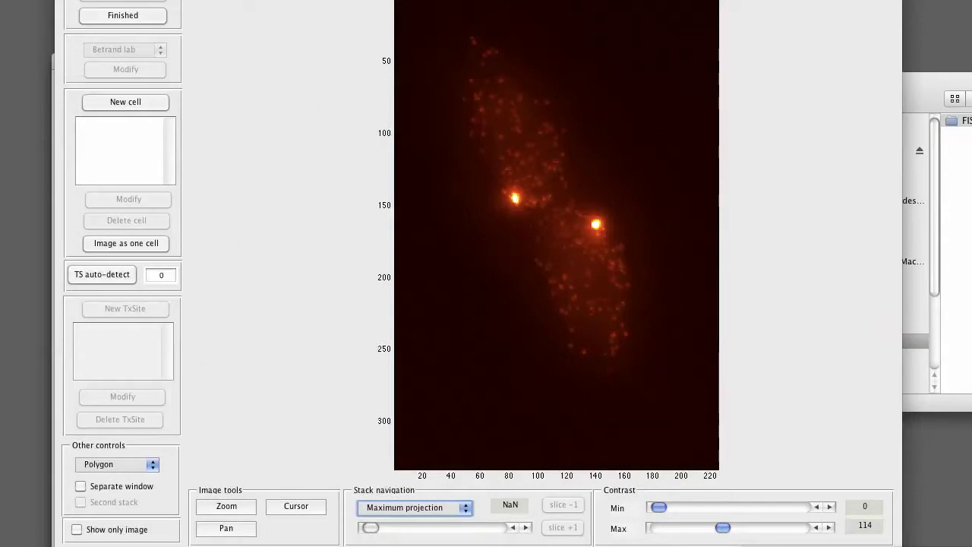
left_click_drag(389, 0, 384, 69)
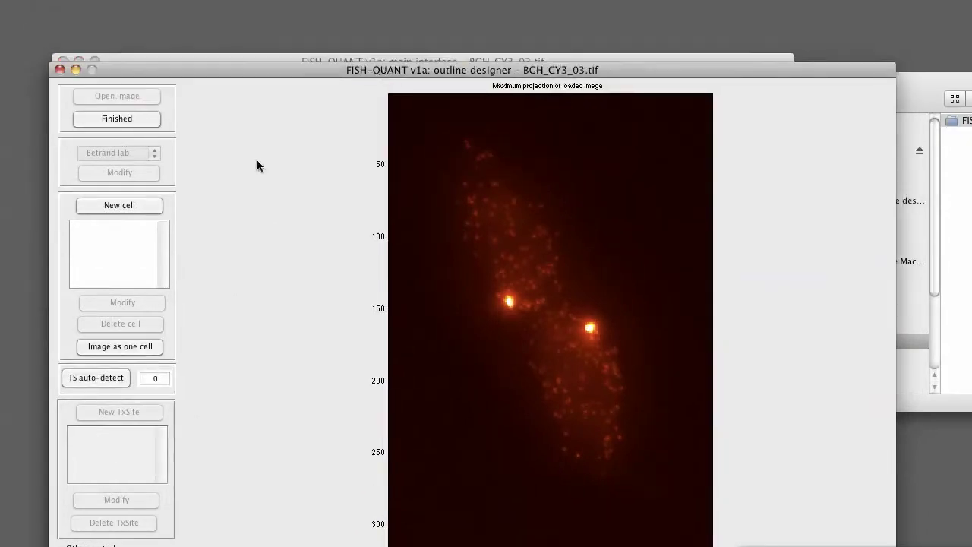
Start a new cell and trace the upper cell's left and lower edges
left_click(142, 207)
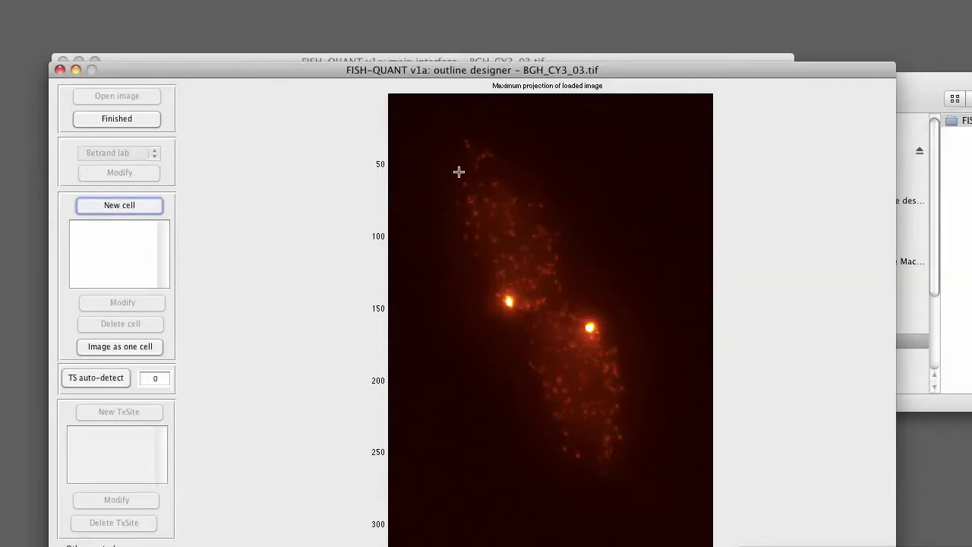
left_click(453, 135)
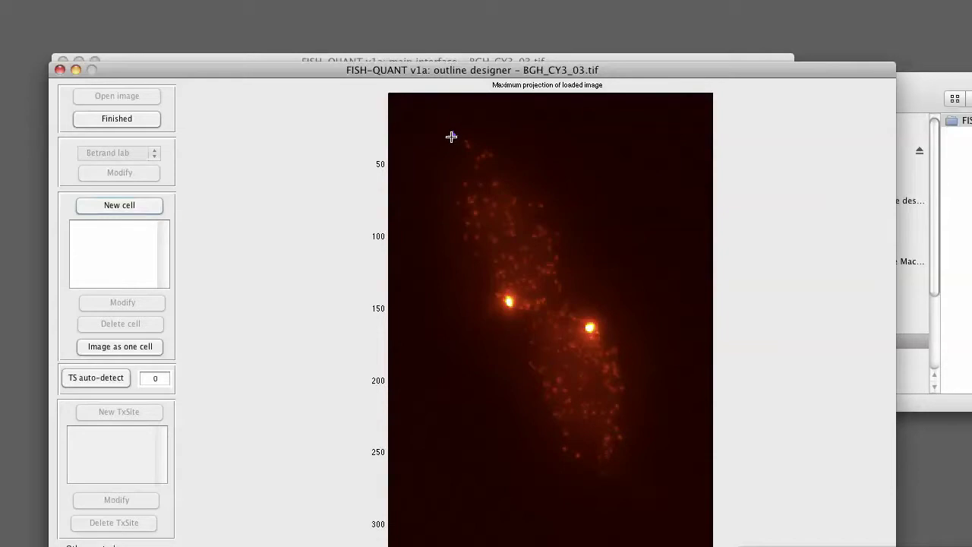
left_click(447, 165)
left_click(448, 215)
left_click(449, 243)
left_click(461, 271)
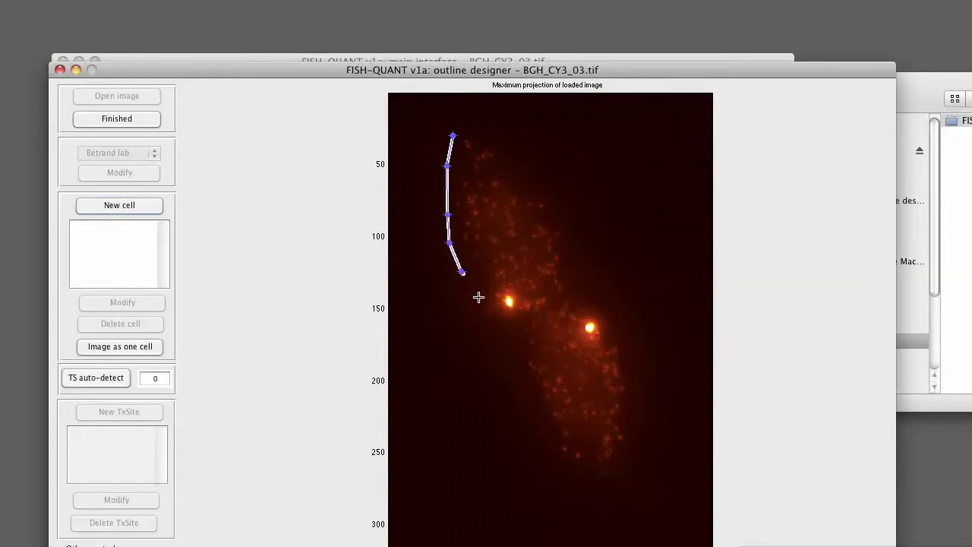
left_click(483, 311)
left_click(496, 320)
left_click(524, 319)
left_click(539, 311)
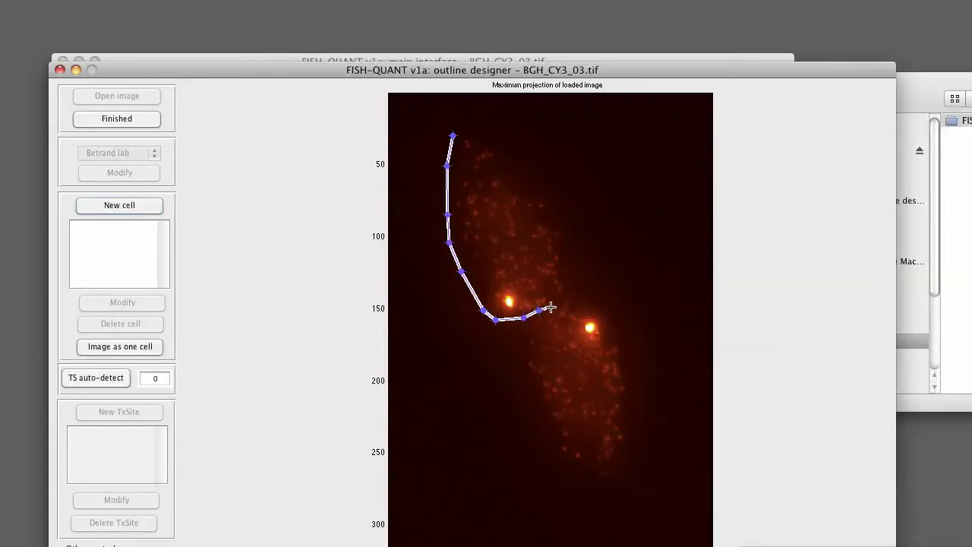
left_click(555, 305)
Trace the upper cell's right edge, close the polygon and confirm it as Cell_1
left_click(573, 289)
left_click(578, 258)
left_click(571, 223)
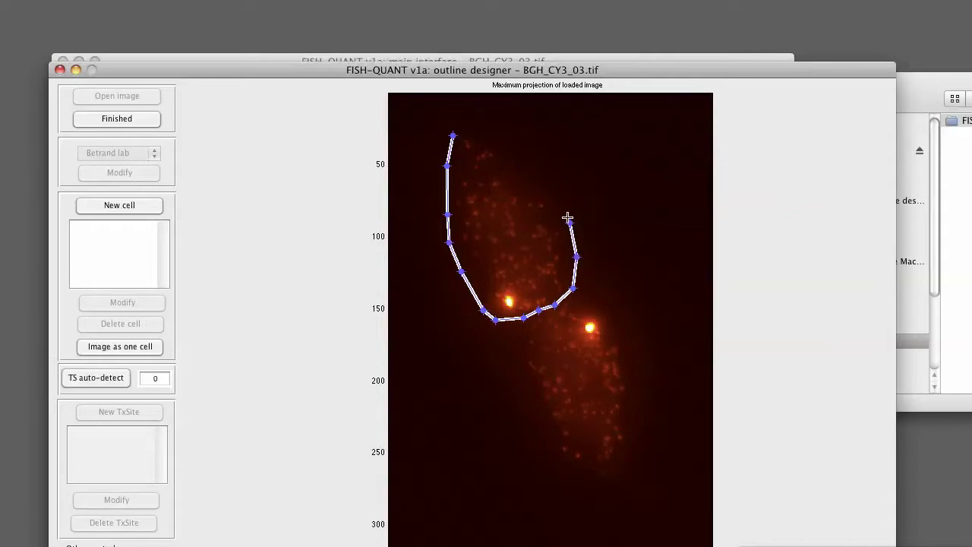
left_click(556, 202)
left_click(544, 185)
left_click(512, 158)
left_click(489, 142)
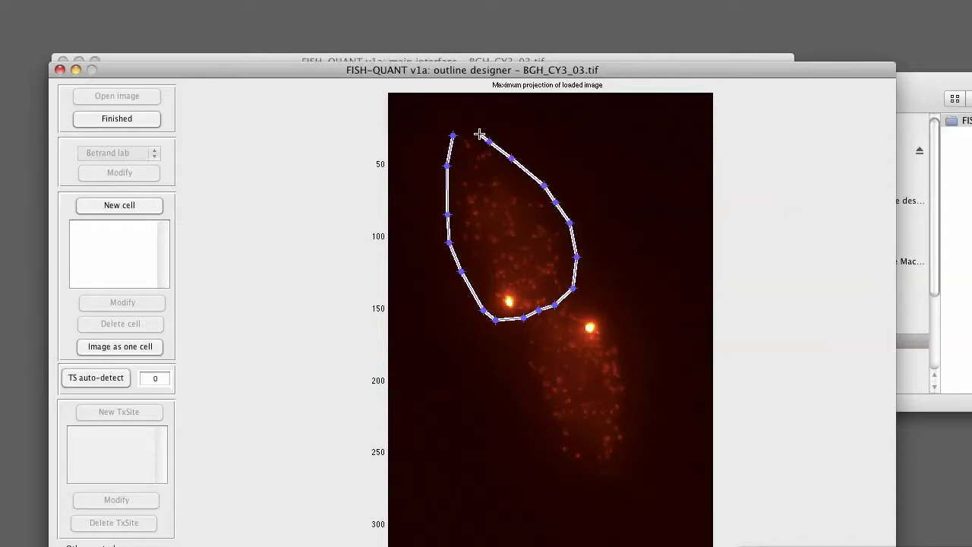
left_click(477, 133)
left_click(471, 130)
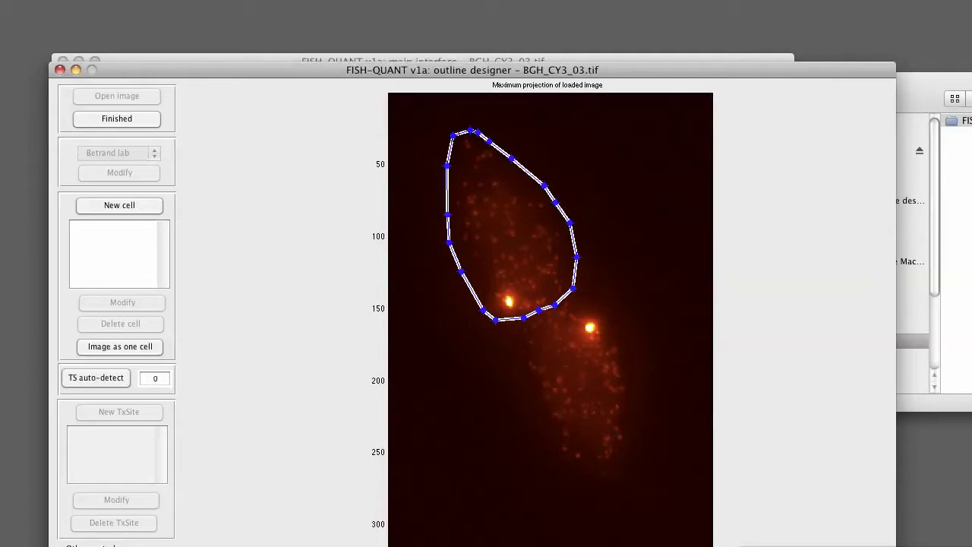
key("Return")
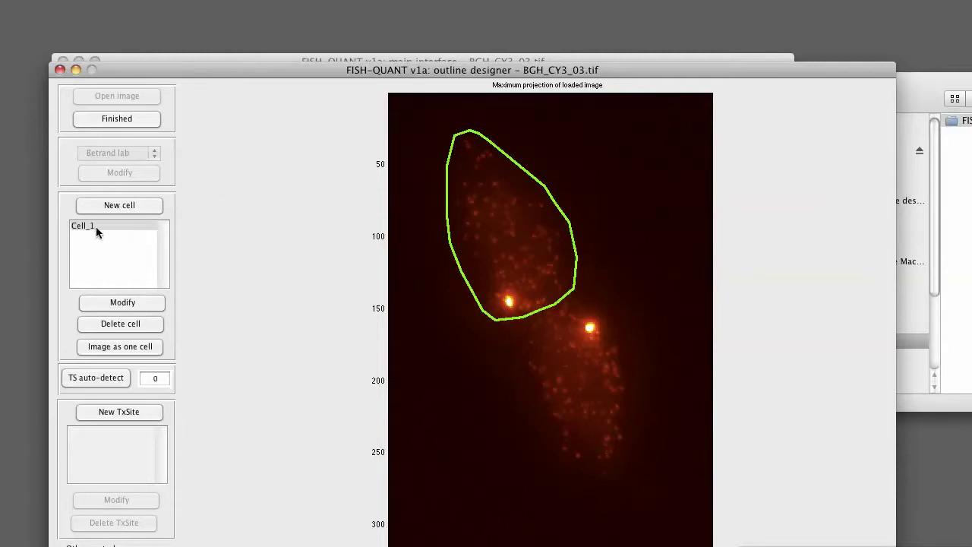
left_click_drag(392, 70, 389, 40)
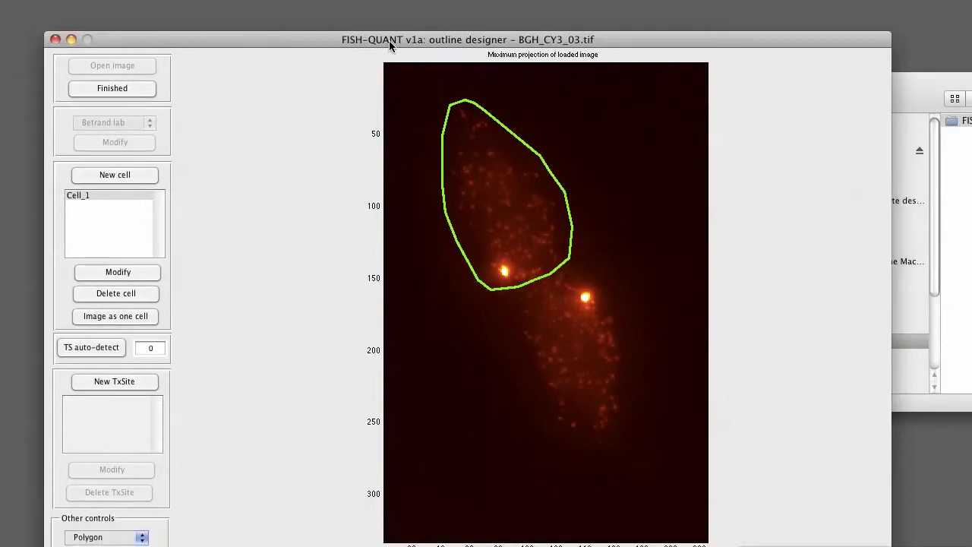
Start a new cell and outline the lower cell, closing it as Cell_2
left_click(128, 174)
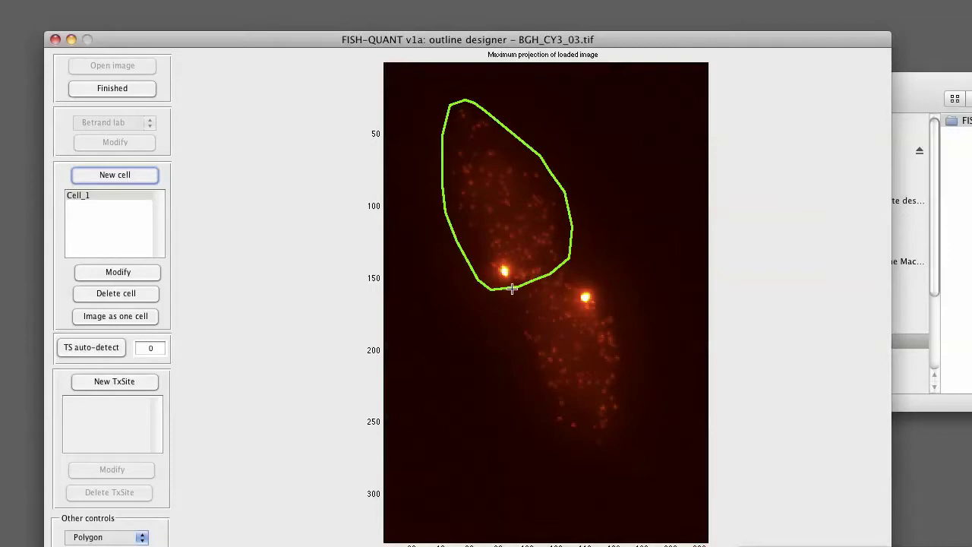
mouse_move(514, 289)
left_mouse_down()
mouse_move(534, 405)
mouse_move(573, 449)
mouse_move(599, 452)
mouse_move(626, 416)
mouse_move(630, 385)
mouse_move(613, 287)
mouse_move(568, 264)
mouse_move(515, 289)
left_mouse_up()
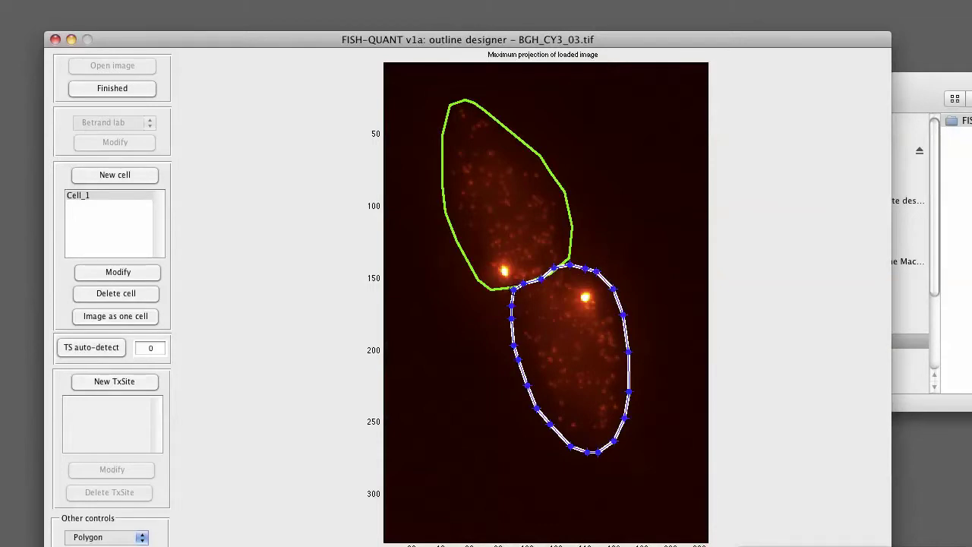
double_click(516, 289)
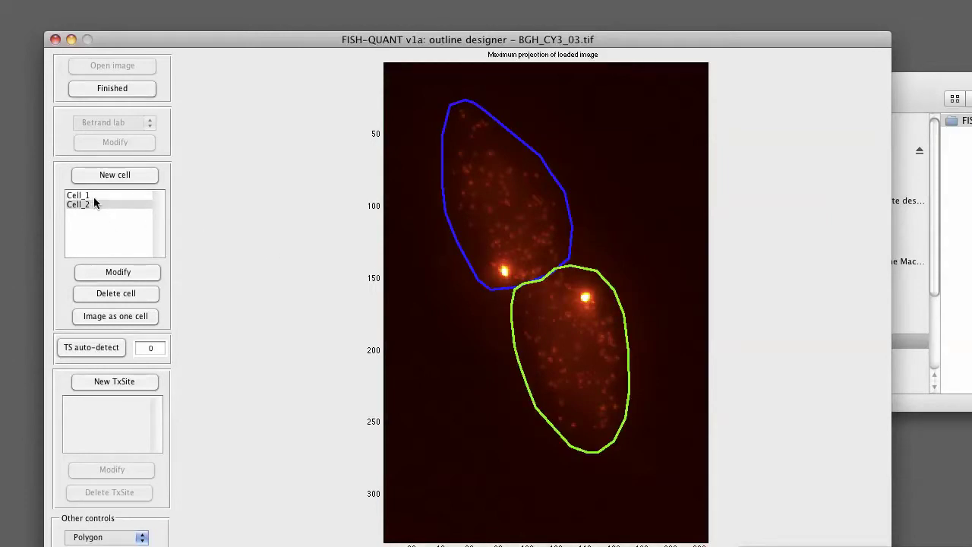
left_click_drag(423, 41, 423, 31)
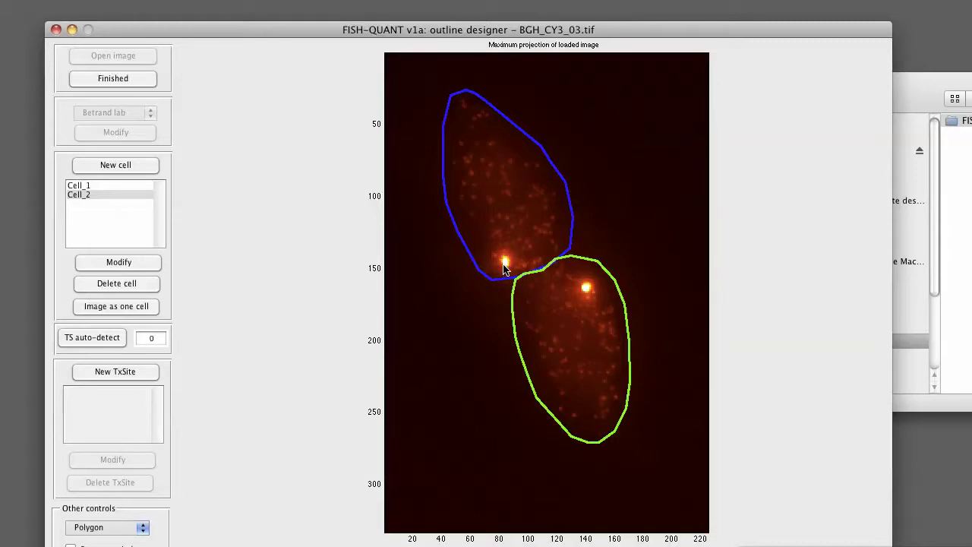
left_click(98, 186)
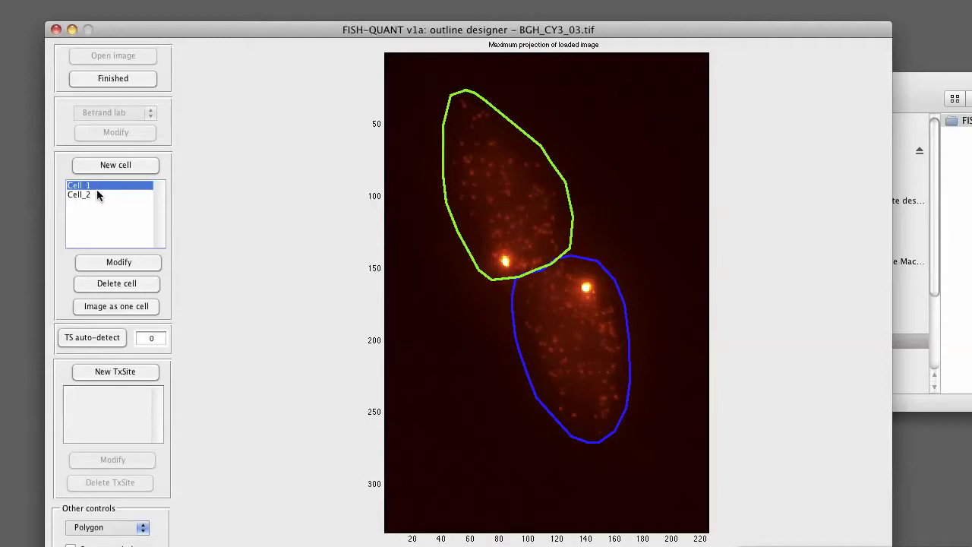
left_click(95, 191)
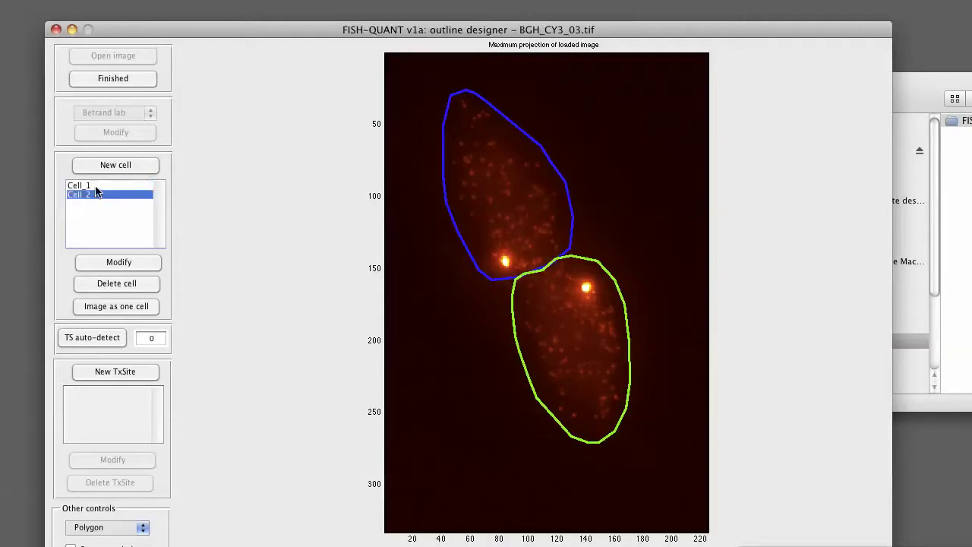
left_click(95, 187)
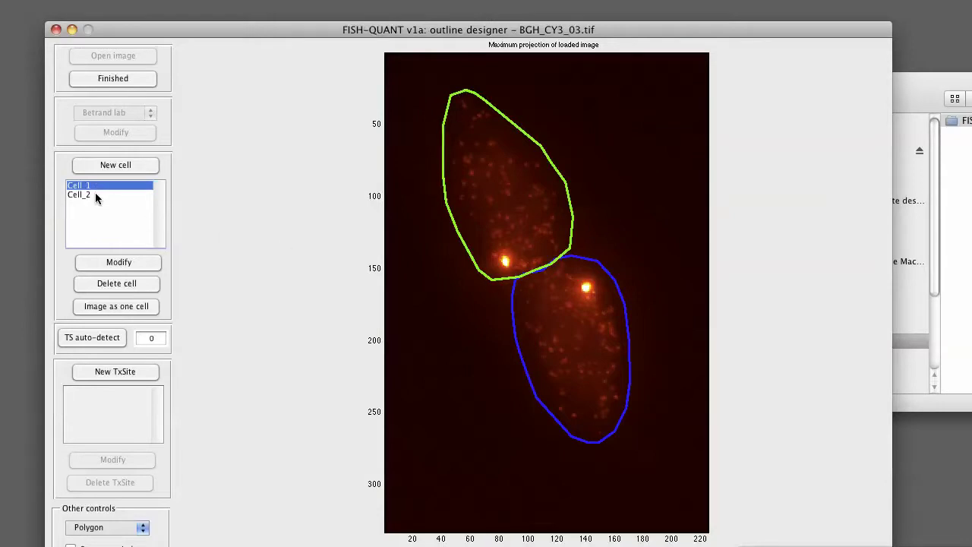
left_click(95, 195)
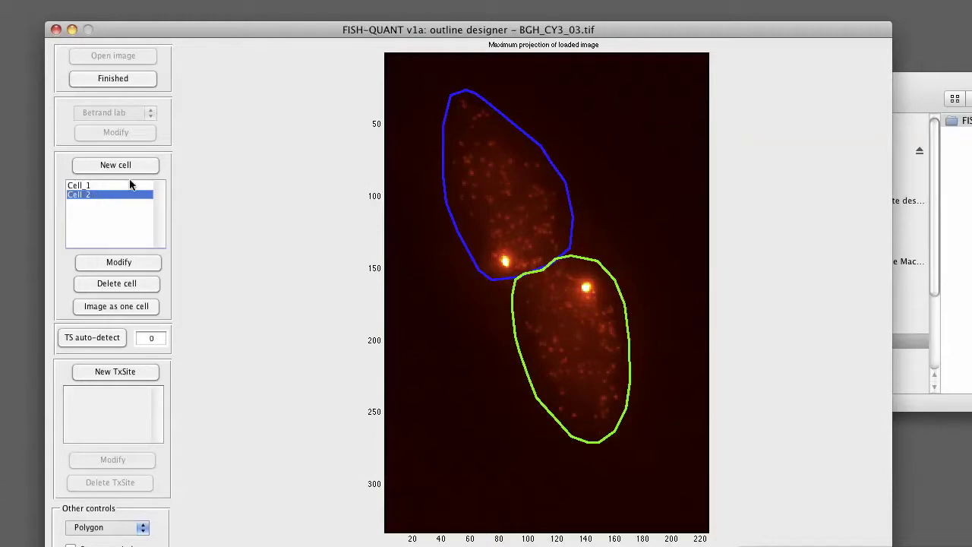
left_click(88, 186)
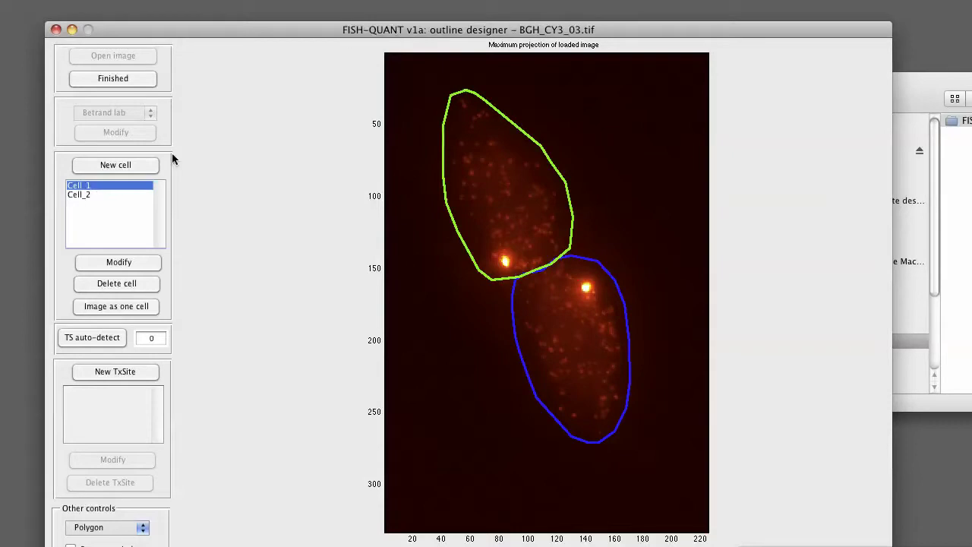
left_click_drag(425, 32, 428, 0)
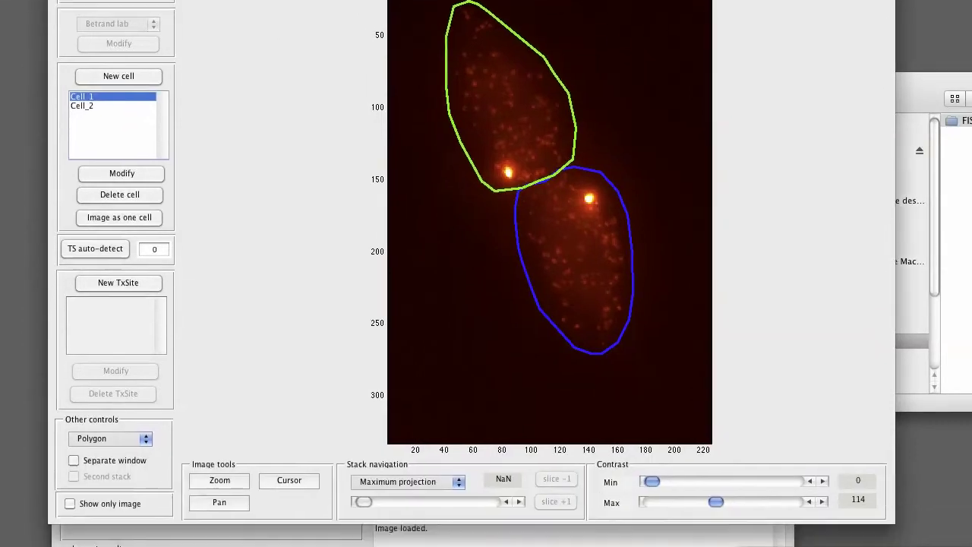
Set the outline shape to Rectangle and zoom in on the boundary between the two cells
left_click(145, 440)
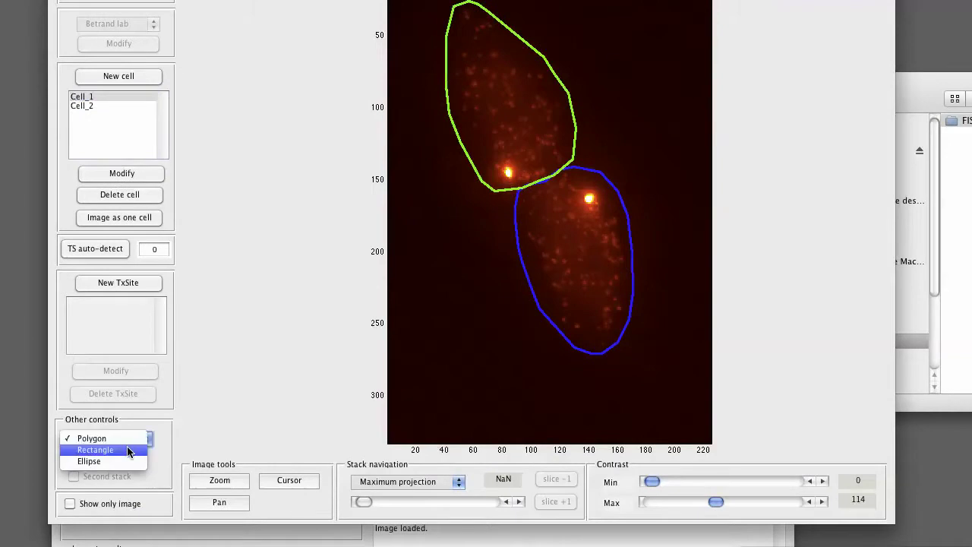
left_click(127, 451)
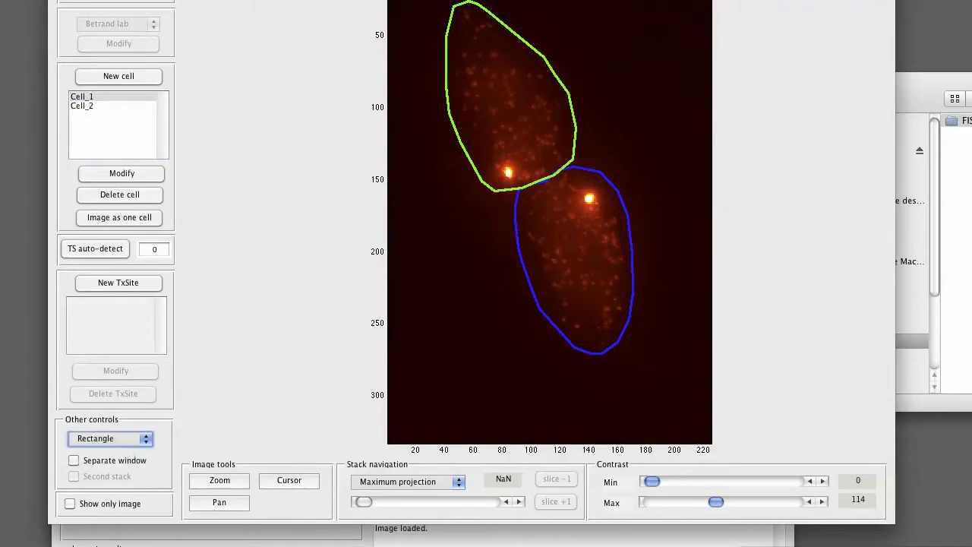
left_click(220, 481)
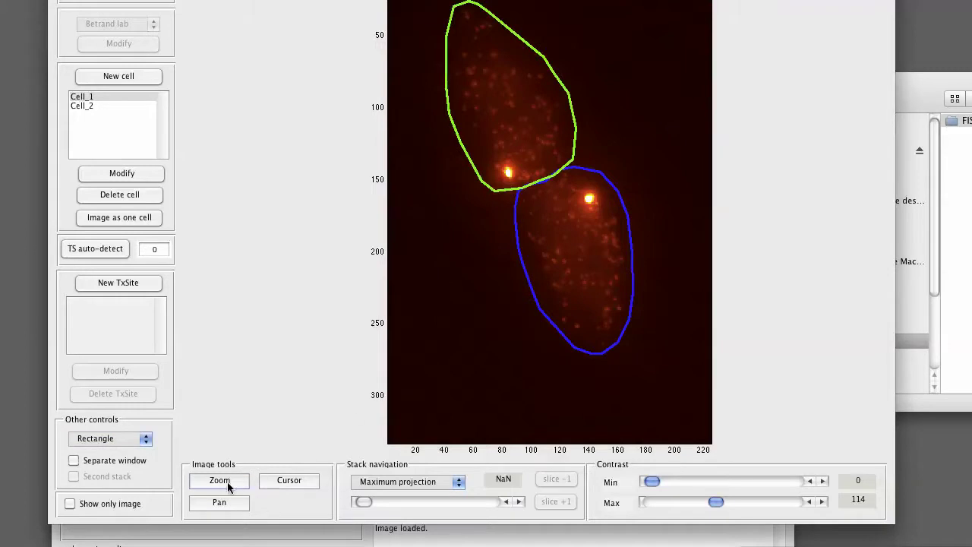
left_click(557, 183)
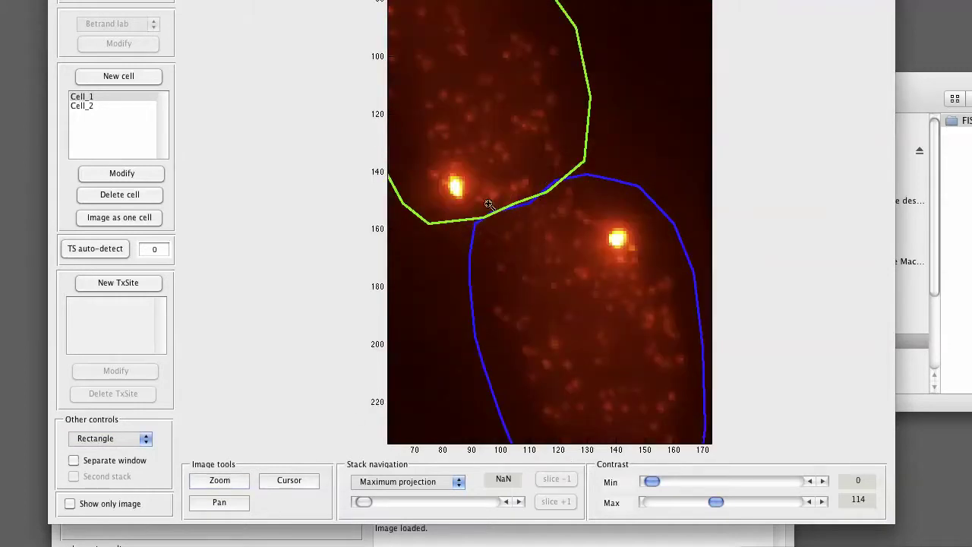
Draw a rectangular transcription site TS_1 around Cell_1's bright spot
left_click(119, 283)
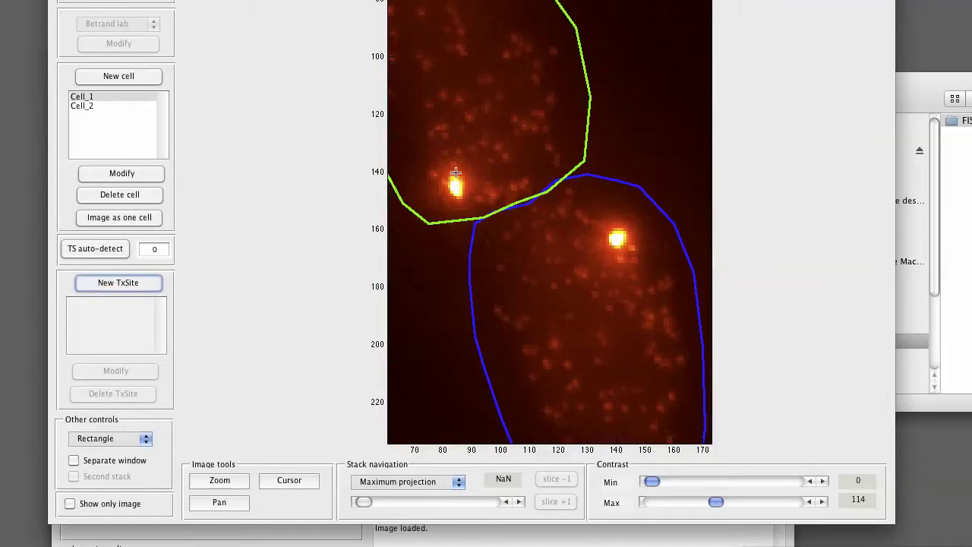
left_click_drag(439, 172, 458, 190)
double_click(459, 191)
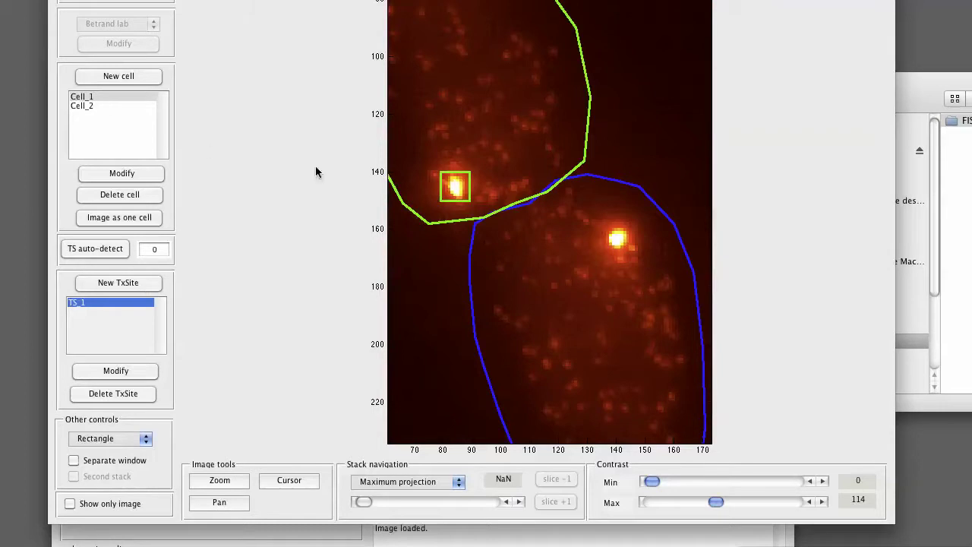
Try a second site around the lower cell's spot and dismiss the site-outside-cell error
left_click(129, 283)
left_click_drag(601, 226, 636, 253)
key("Return")
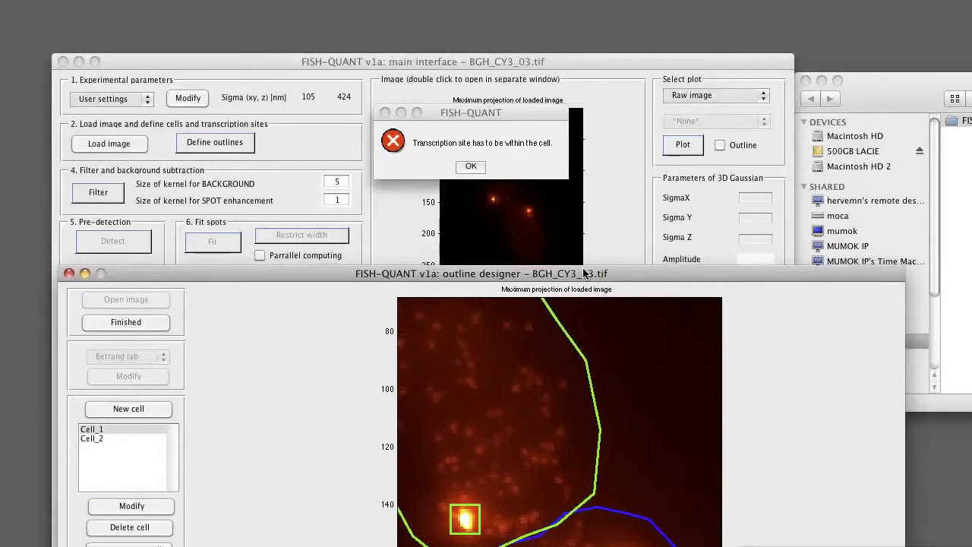
left_click(499, 114)
left_click_drag(499, 114, 496, 141)
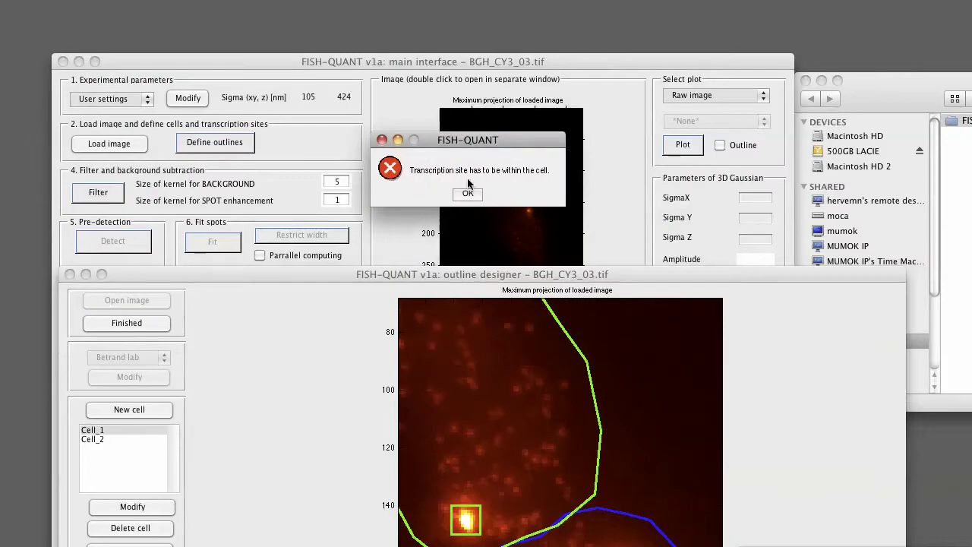
left_click(468, 193)
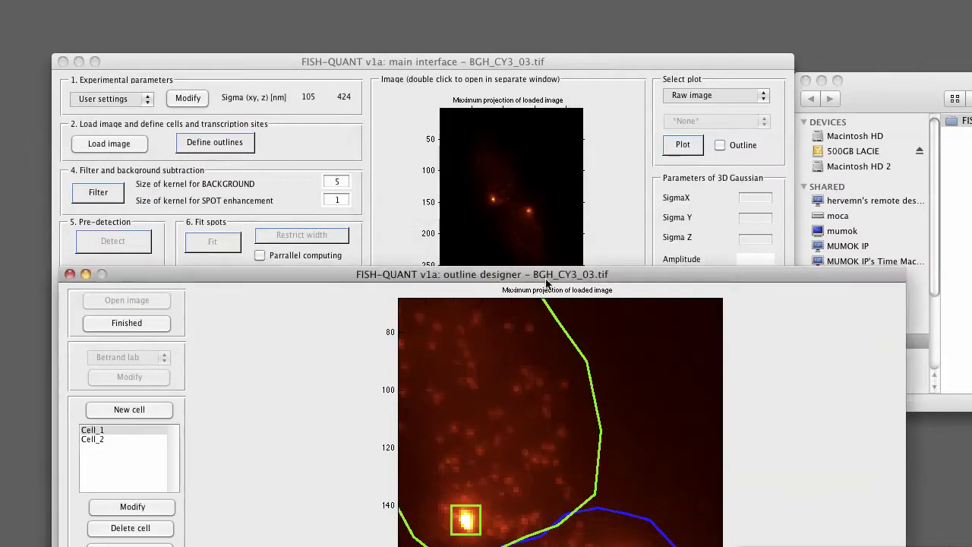
left_click_drag(547, 281, 552, 2)
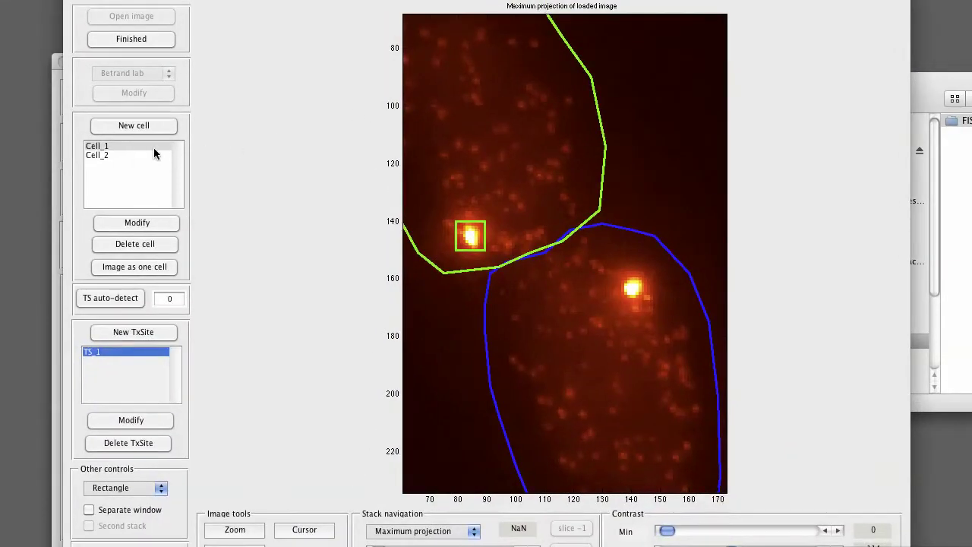
Select Cell_2 and draw a rectangular transcription site around its bright spot
left_click(105, 155)
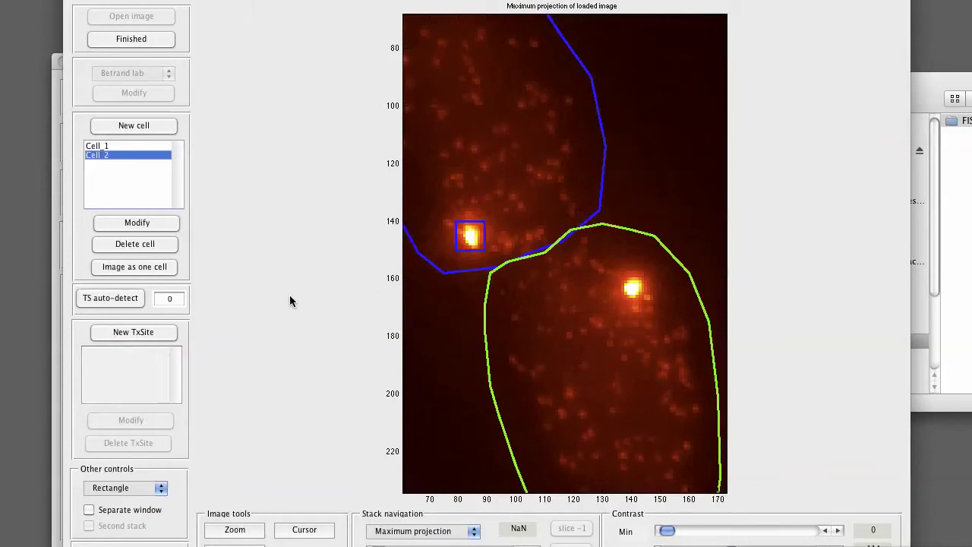
left_click(135, 336)
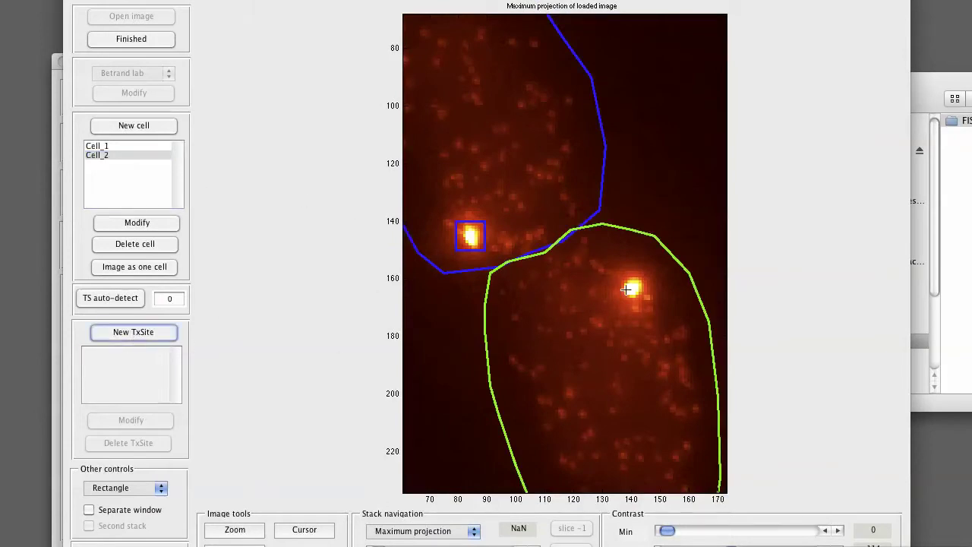
left_click_drag(619, 272, 646, 302)
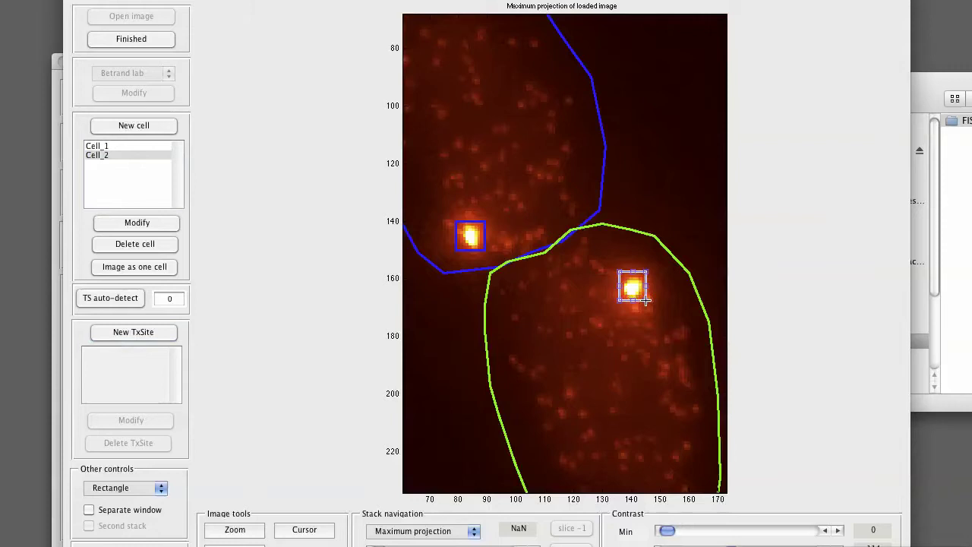
double_click(631, 289)
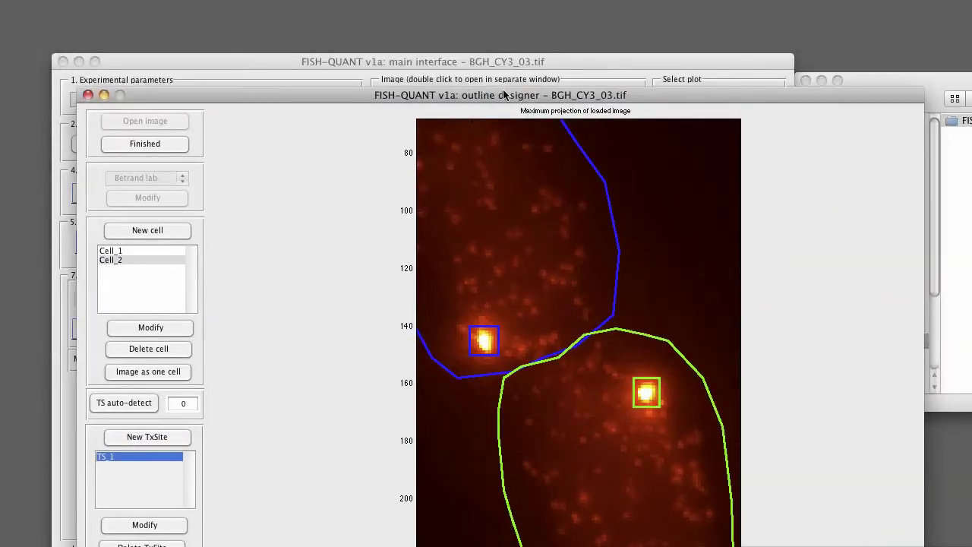
Zoom out on the image so both cells are fully visible
left_click_drag(504, 95, 500, 0)
left_click(244, 479)
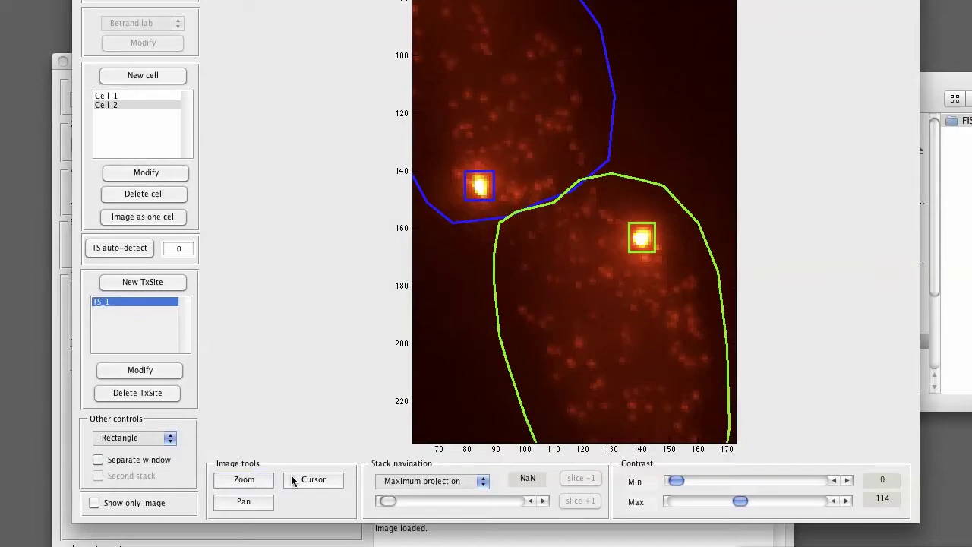
left_click(575, 277, "shift")
left_click_drag(542, 0, 553, 42)
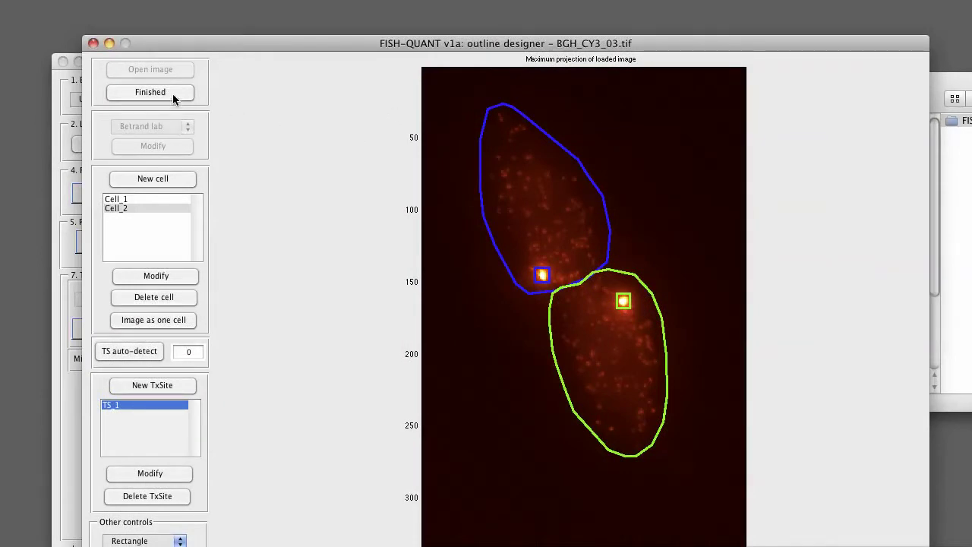
Finish the outline designer to show both outlines over BGH_CY3_03.tif in the main window
left_click(151, 92)
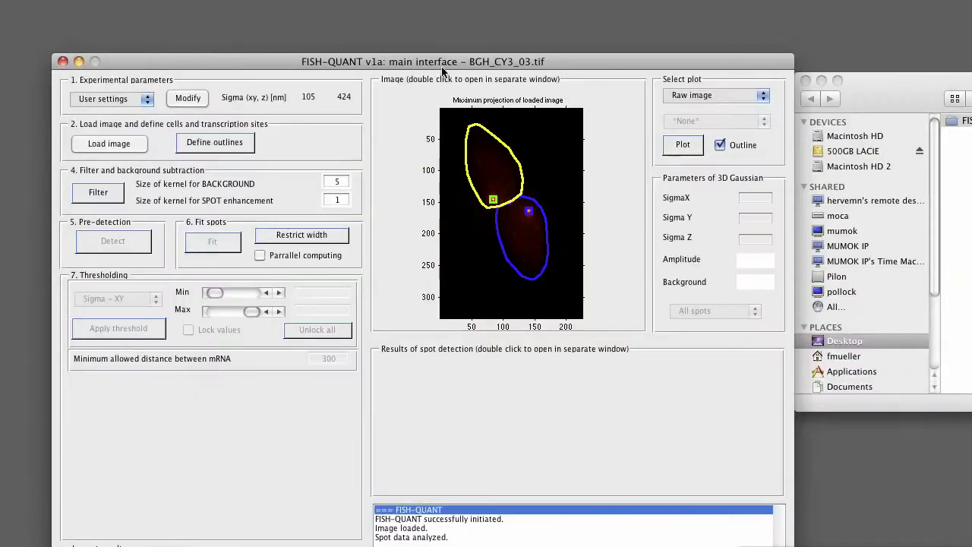
left_click_drag(443, 66, 451, 54)
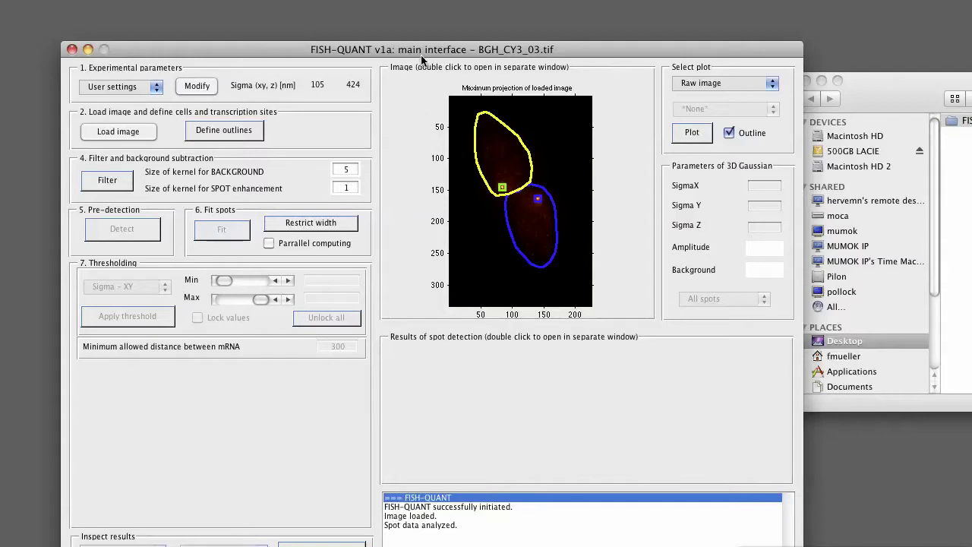
left_click_drag(423, 51, 427, 38)
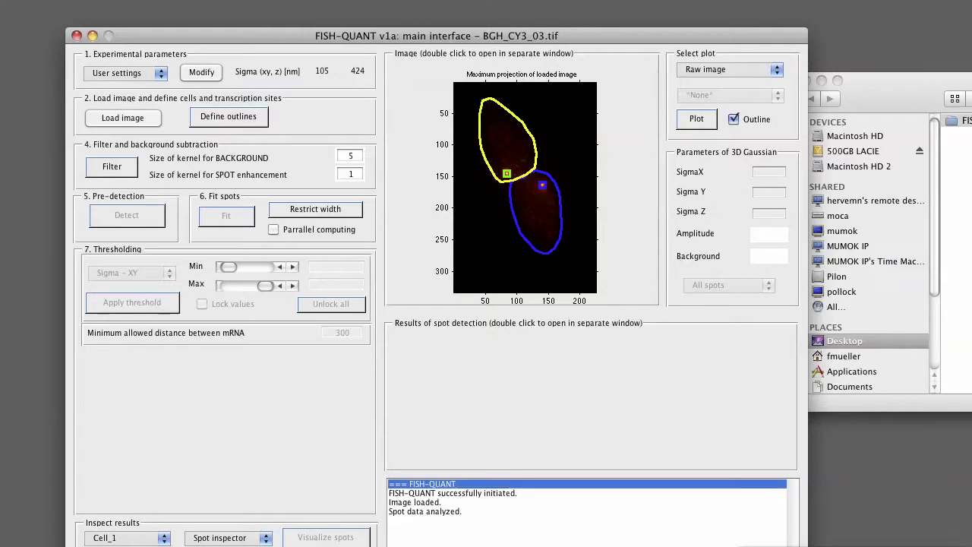
Save the outlines as BGH_CY3_03__outline.txt in the outlines folder
key("super+s")
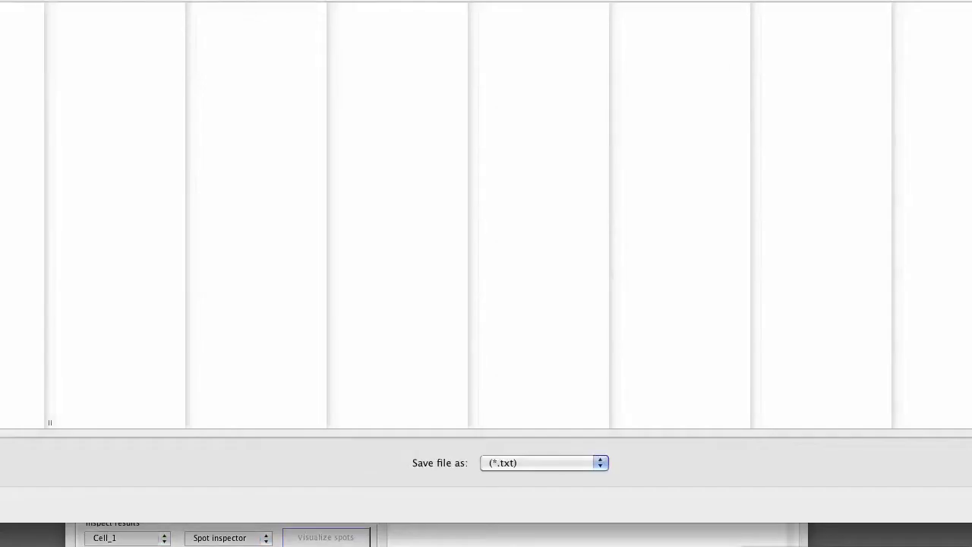
left_click_drag(969, 521, 327, 317)
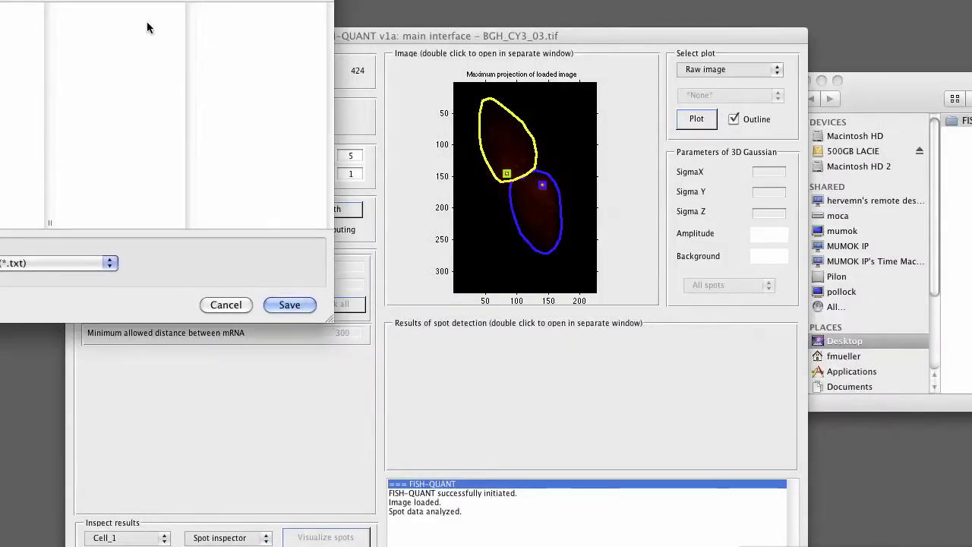
left_click_drag(117, 1, 496, 54)
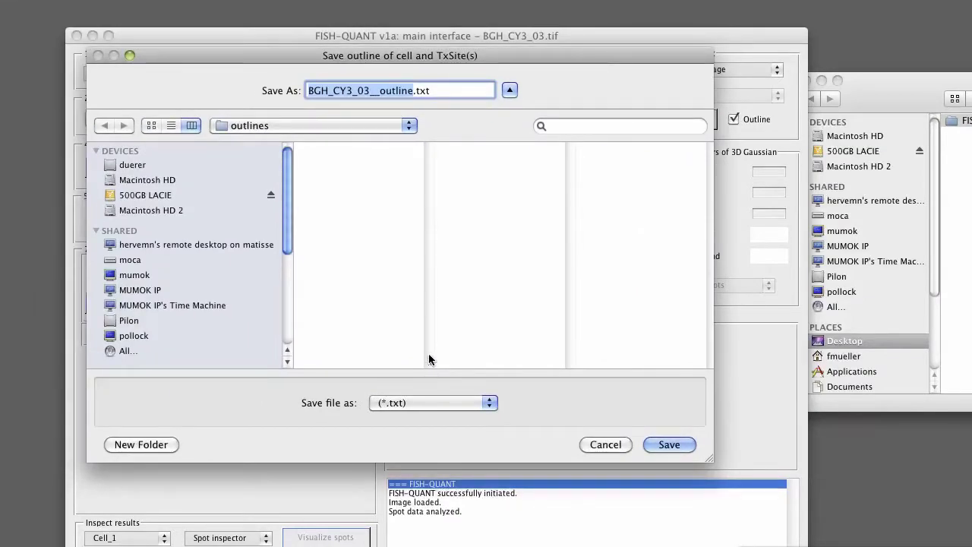
left_click(409, 126)
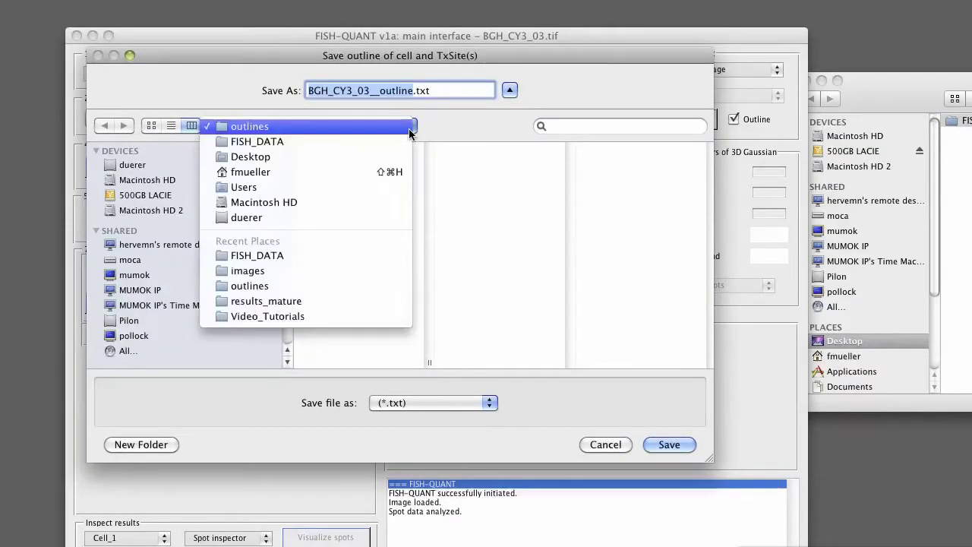
left_click(267, 132)
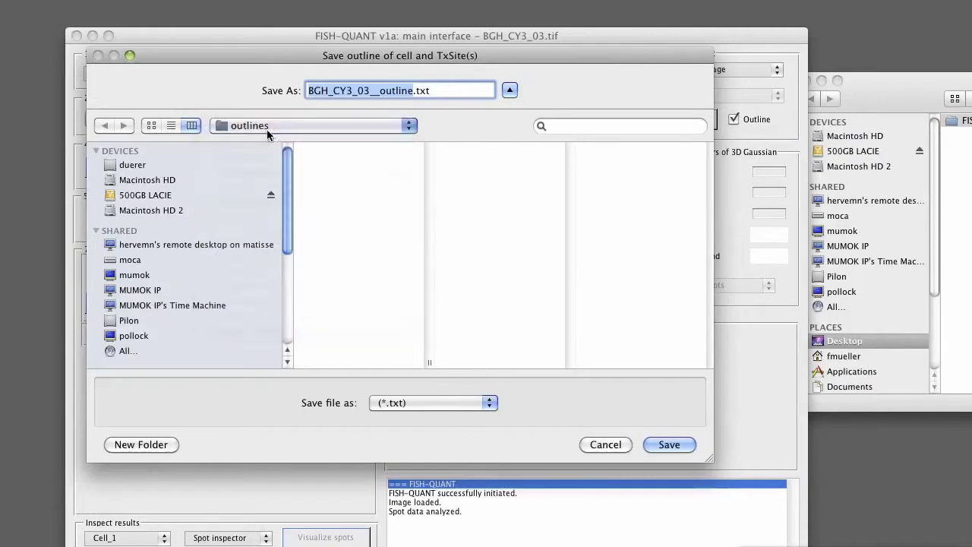
left_click(670, 445)
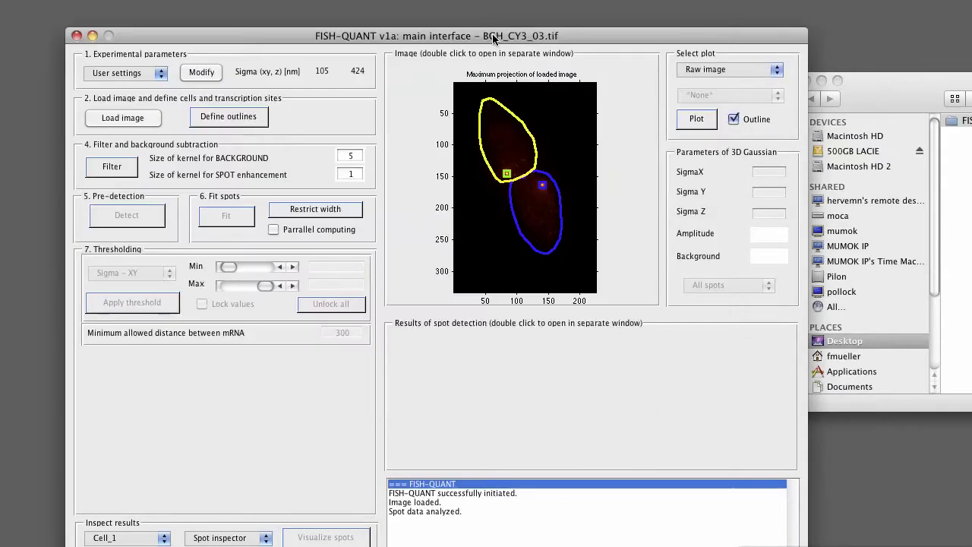
Start loading a new image, accept discarding results, then cancel the image selection
left_click_drag(493, 36, 496, 31)
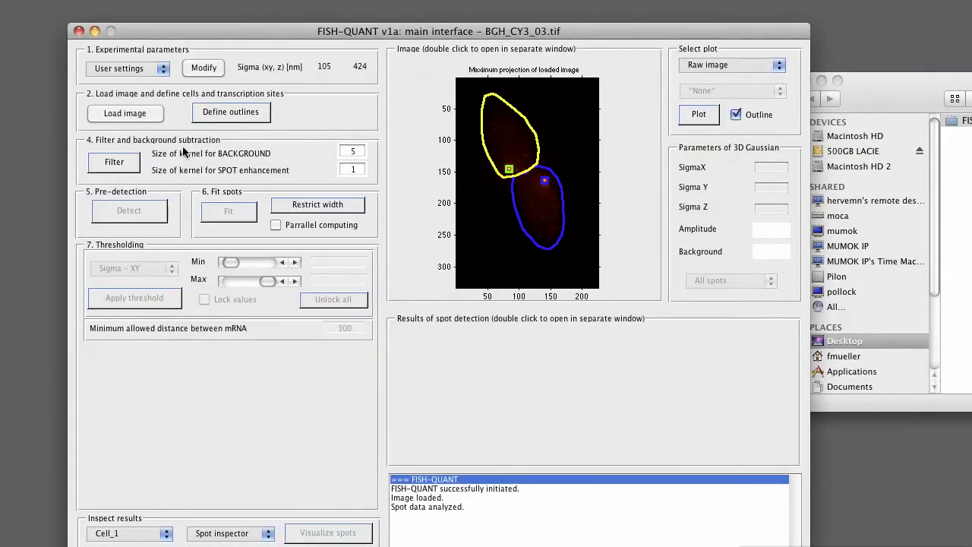
left_click(137, 116)
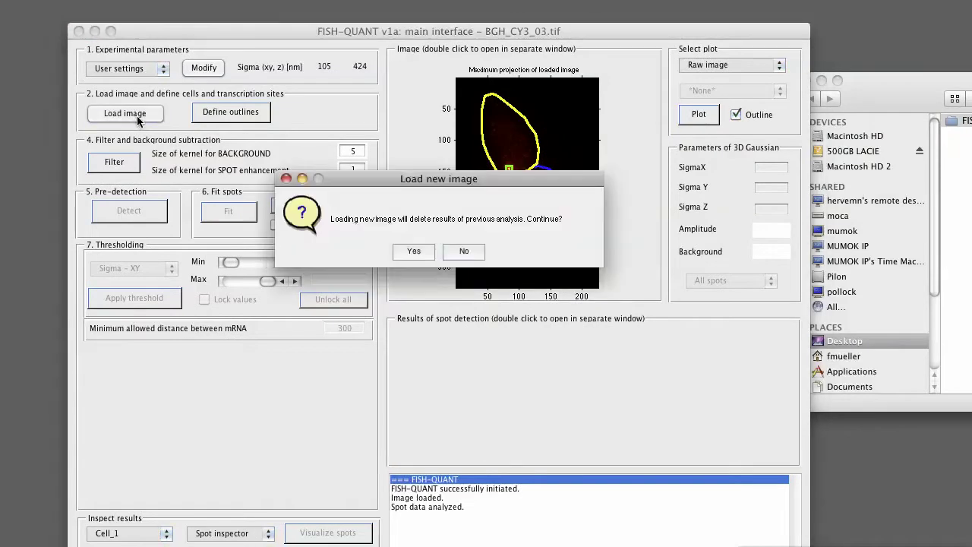
left_click(414, 252)
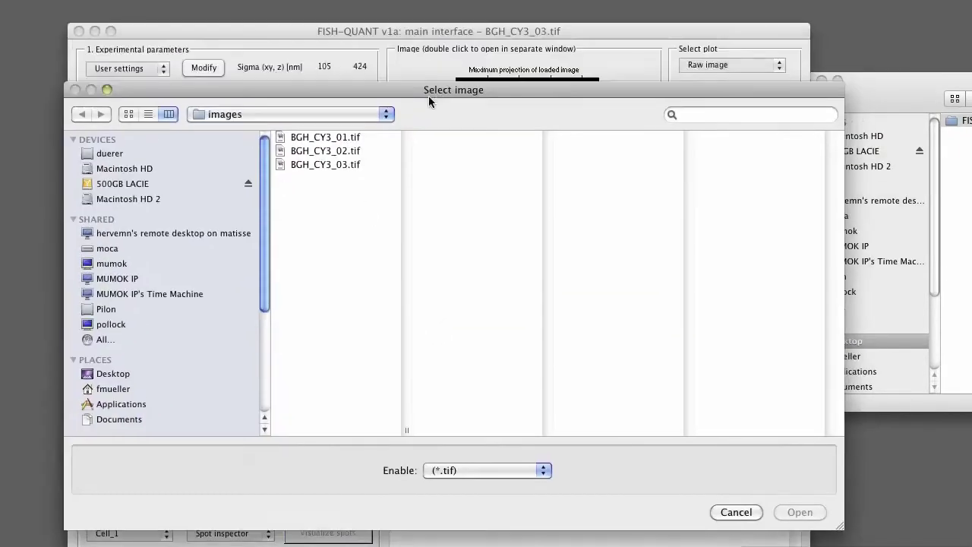
left_click(735, 512)
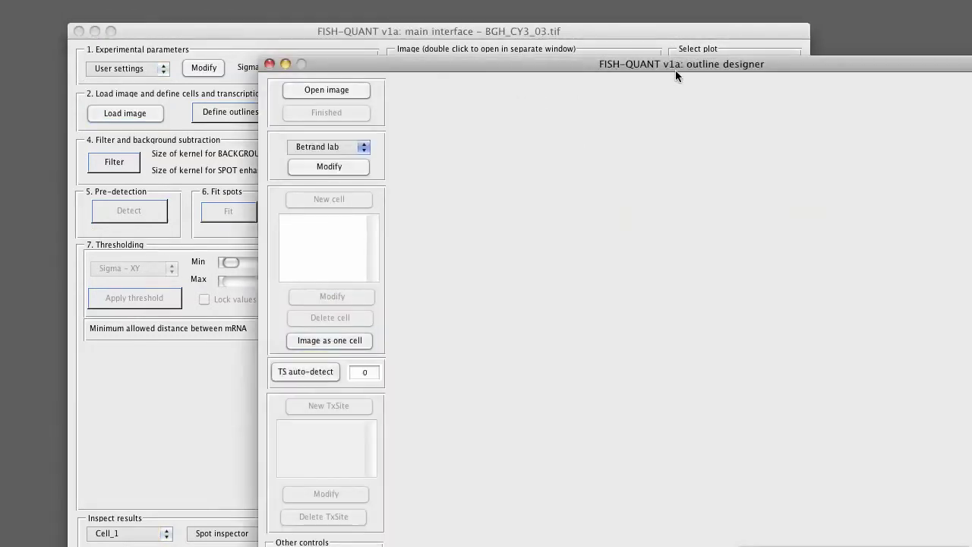
left_click_drag(676, 62, 475, 36)
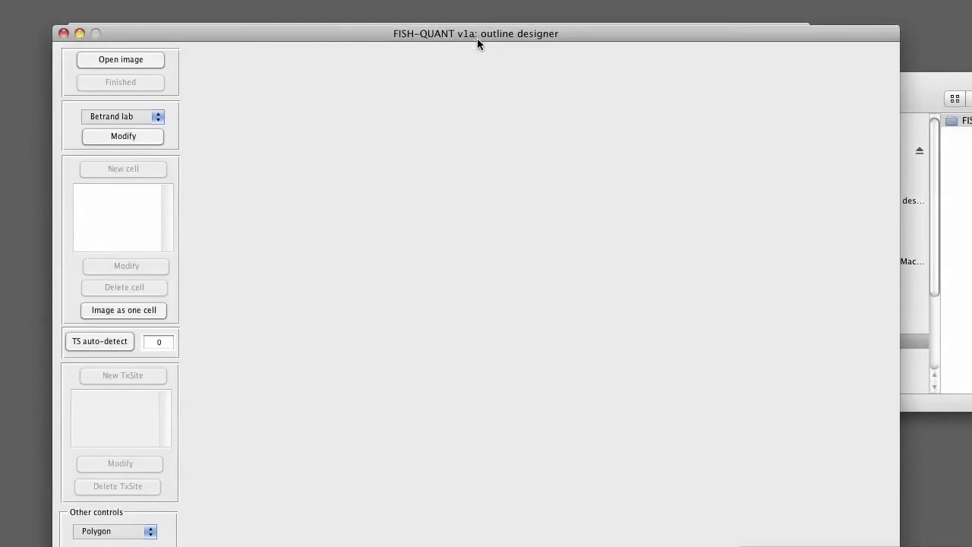
left_click(148, 59)
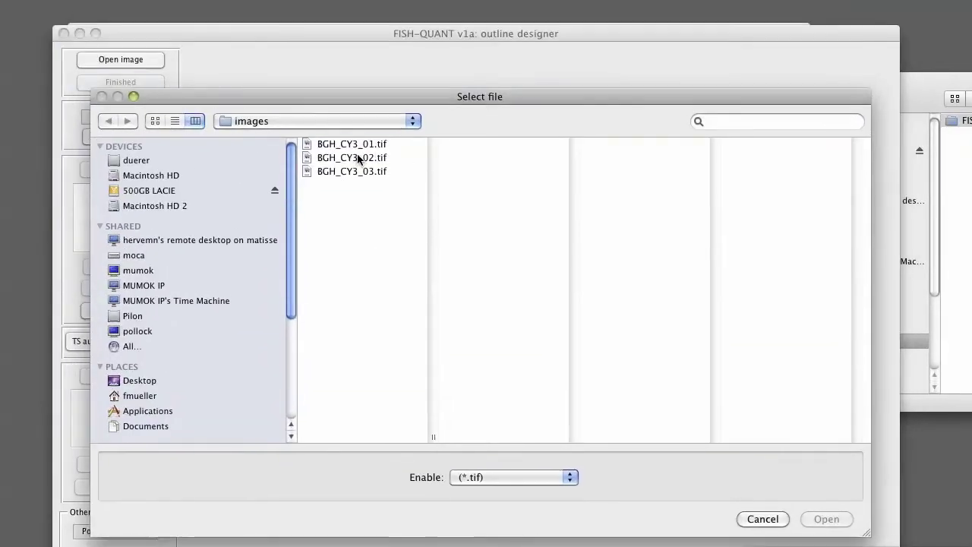
left_click(766, 520)
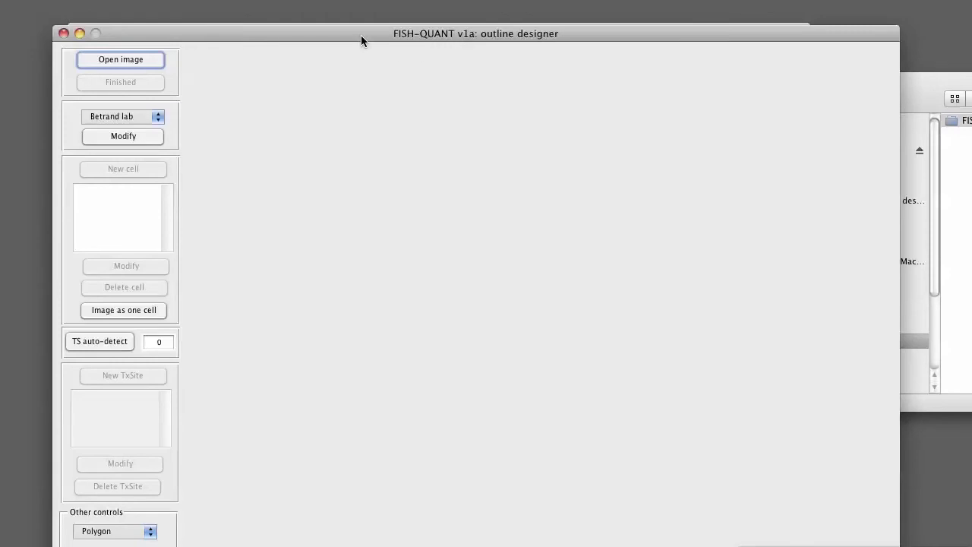
Close the empty outline designer to return to BGH_CY3_03.tif with both outlined cells
left_click(64, 33)
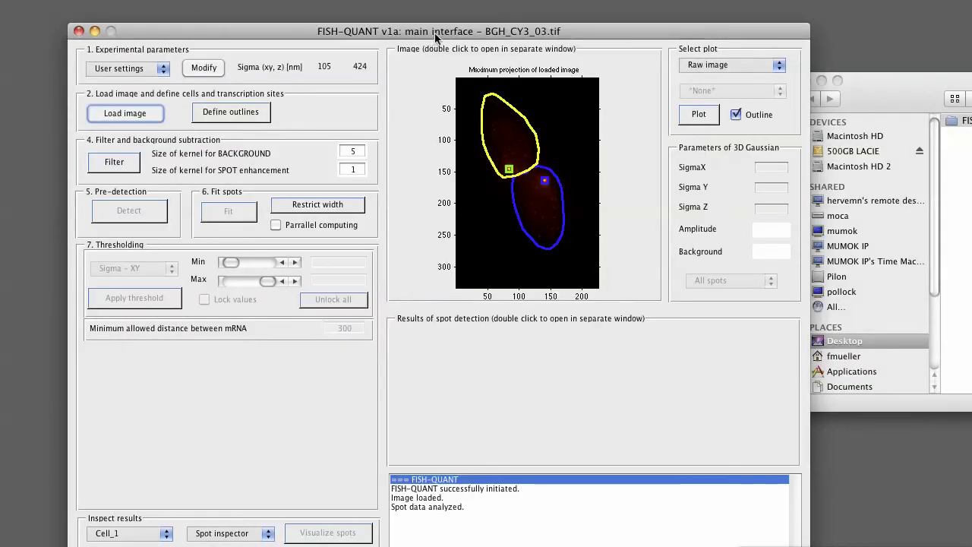
left_click_drag(435, 34, 443, 30)
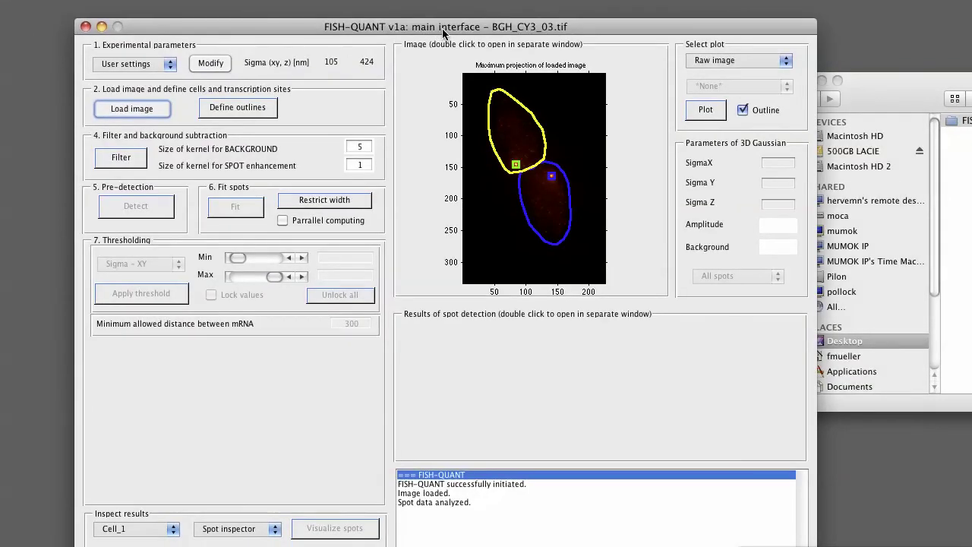